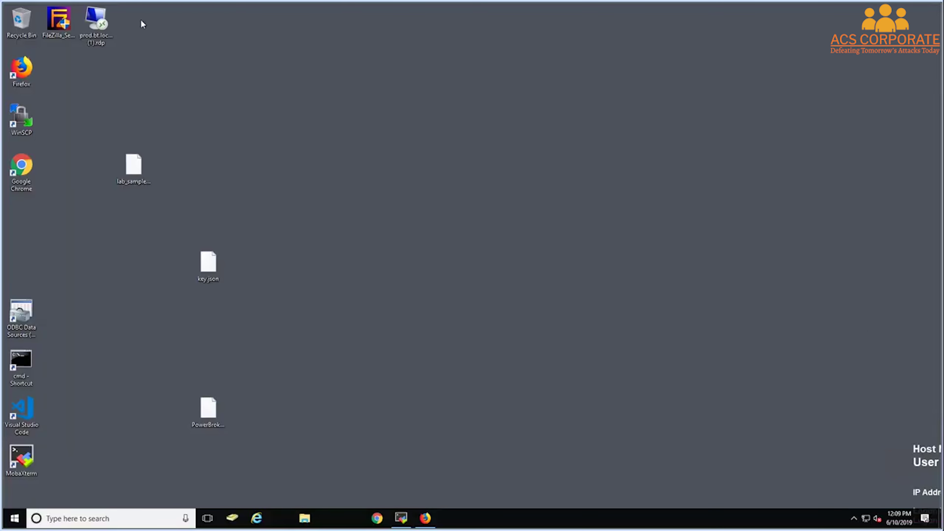
Log in to BeyondInsight in Firefox as admin with the administrator password
click(426, 517)
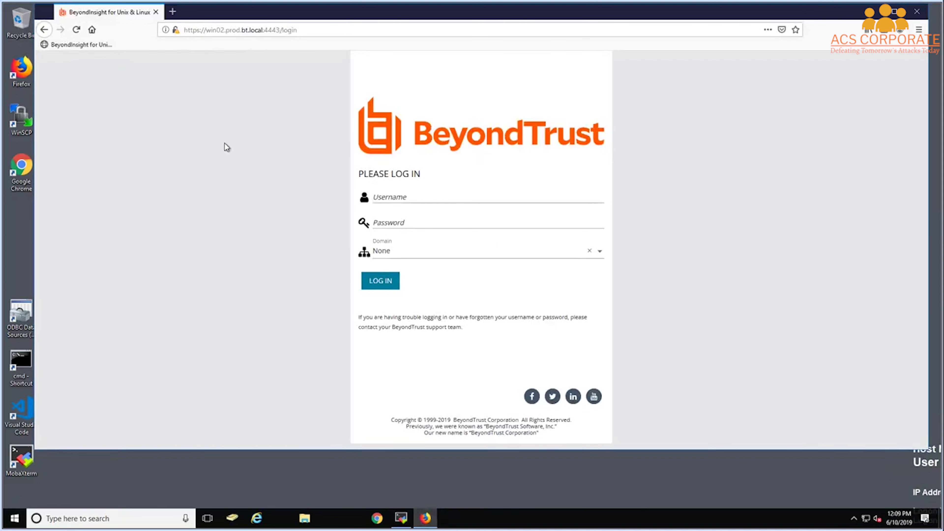
click(409, 195)
text(admin)
key(Tab)
text(********)
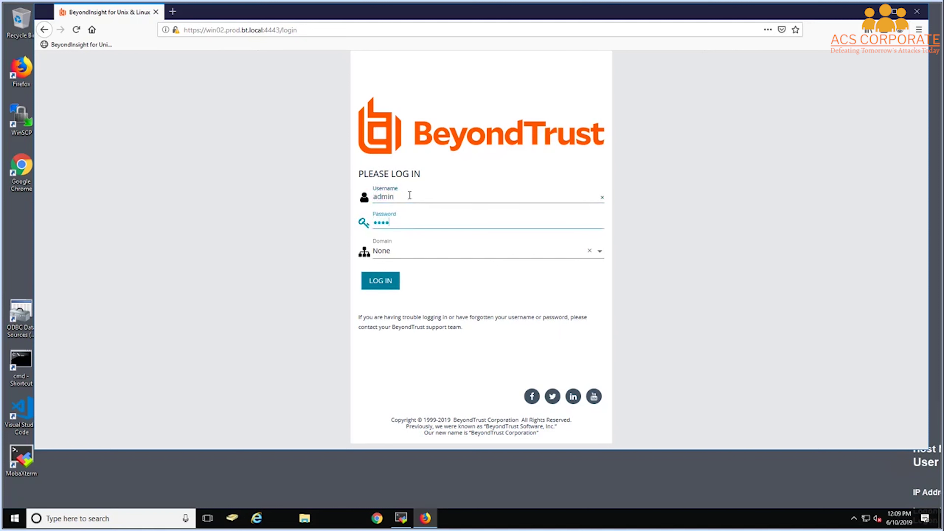
key(Return)
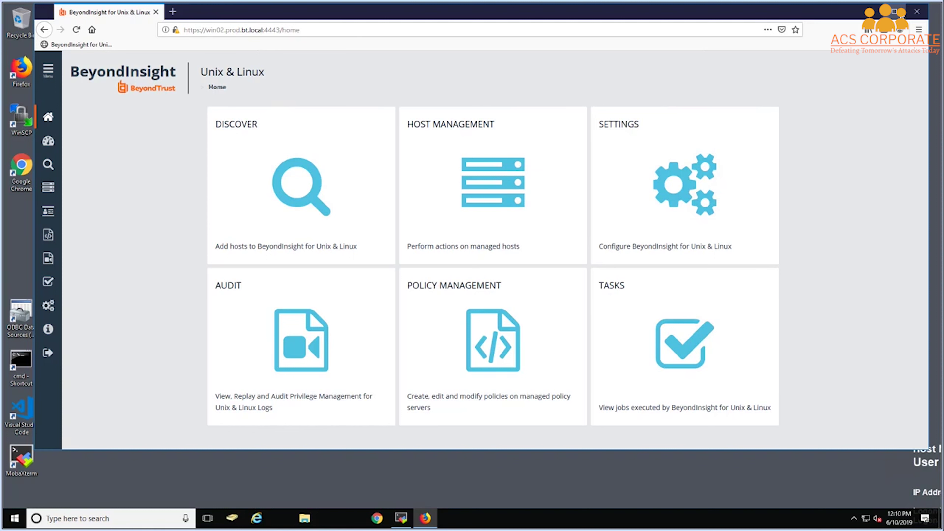
View the dashboard overview, then go back to the Home page
click(47, 141)
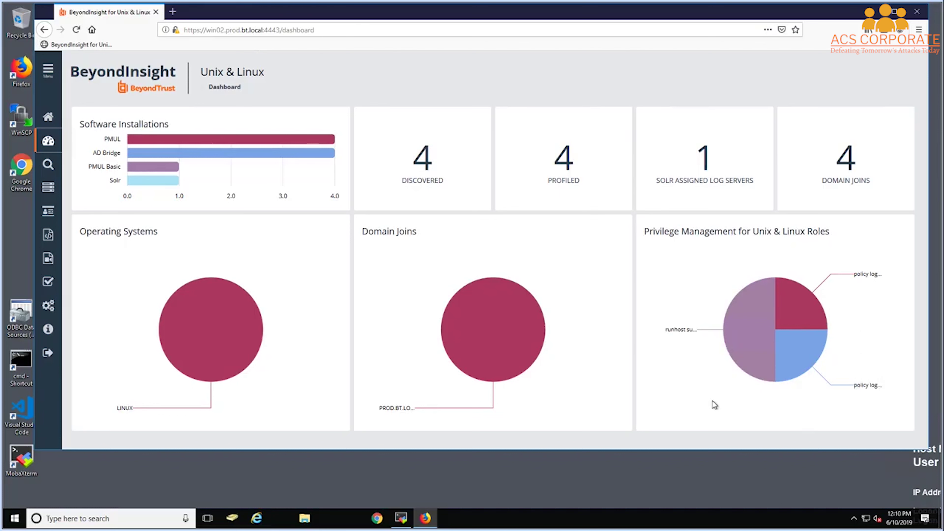
click(48, 117)
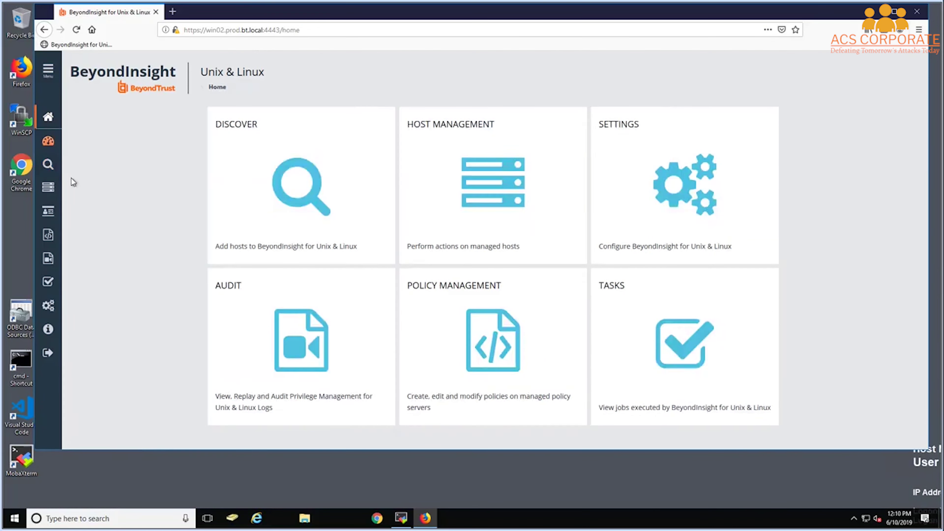
Scan the address range 192.168.80.75-192.168.80.77 for hosts from the Discover page
click(351, 200)
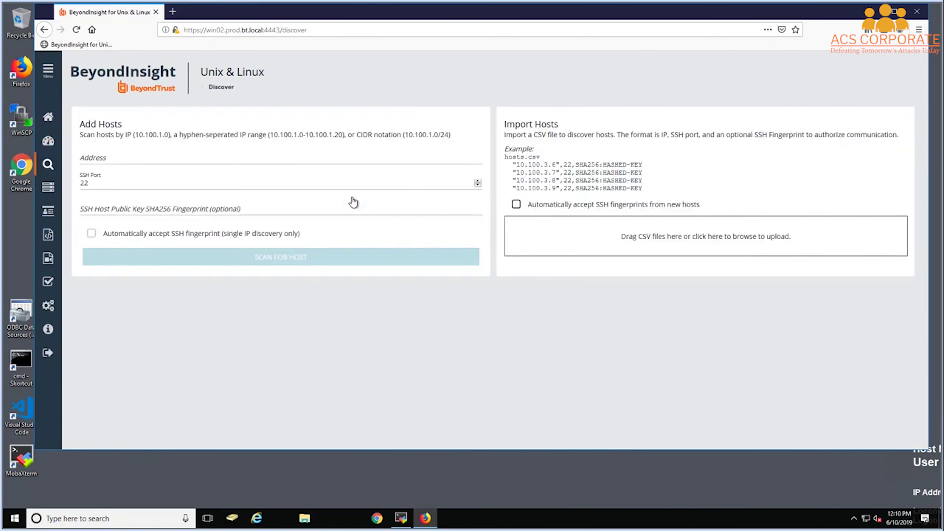
click(211, 164)
text(192.168.80.75-192.168.80.77)
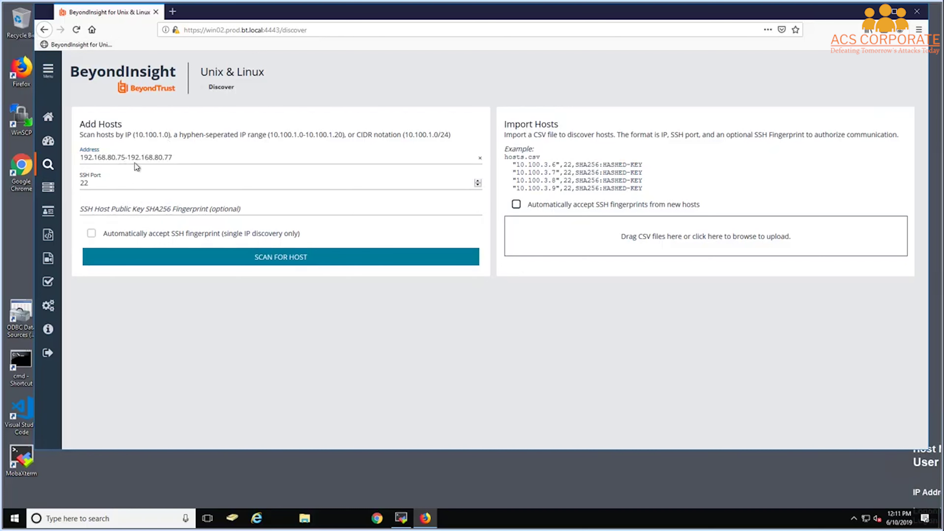
click(285, 261)
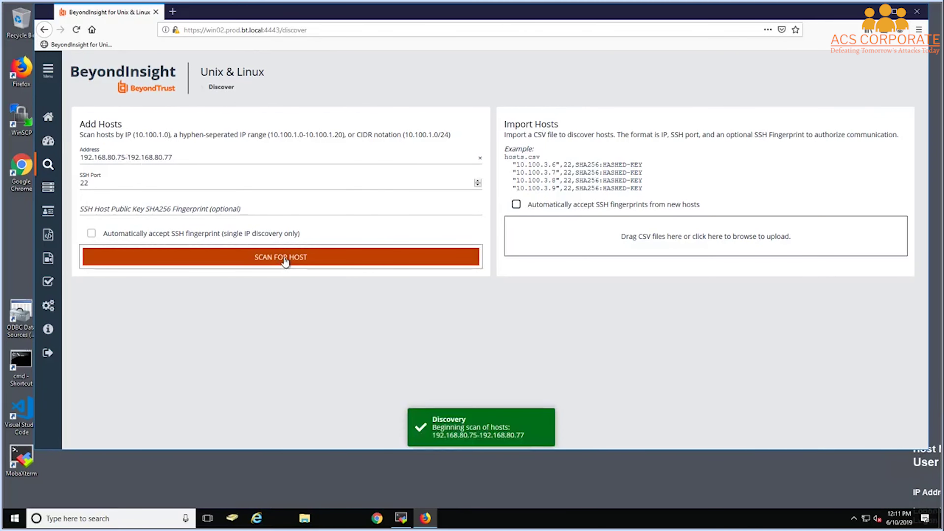
Show the managed hosts list with lin5 and lin7 at Profile Not Run, and open its actions
click(48, 188)
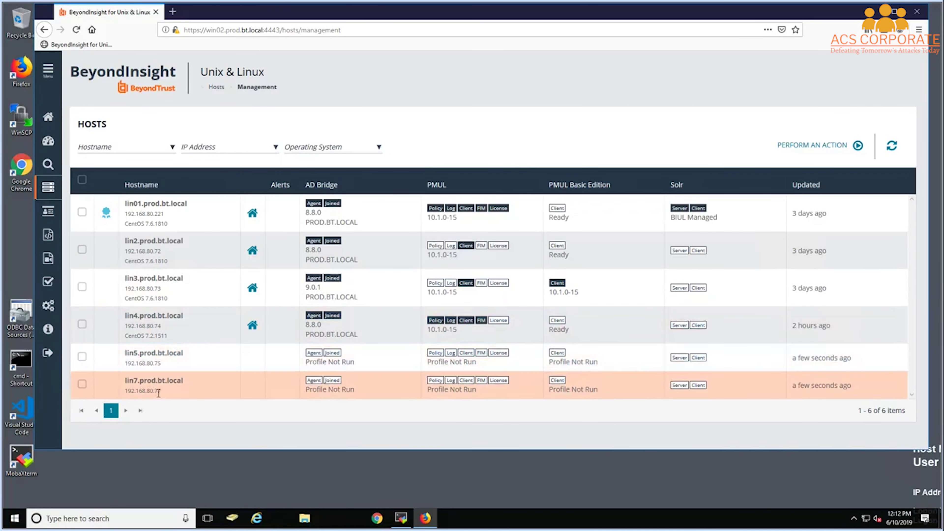
click(818, 151)
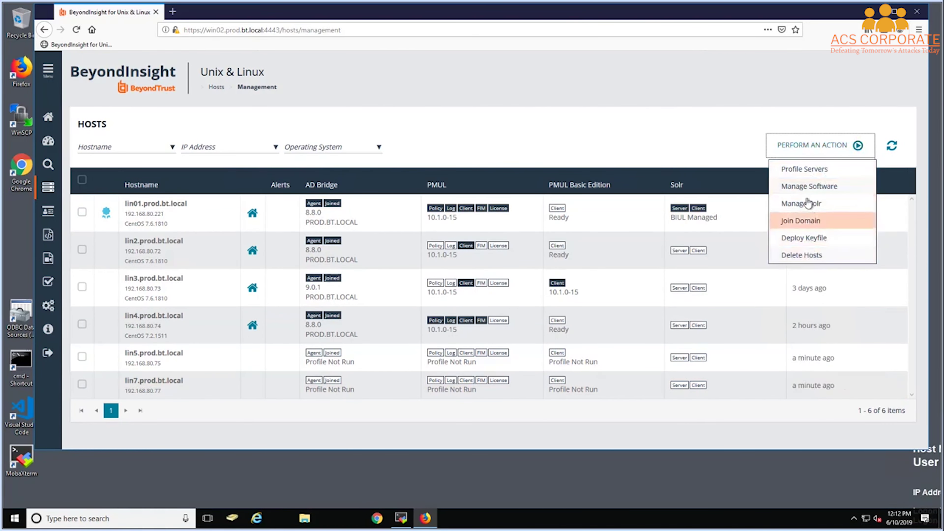
Profile servers lin5 and lin7 using the Utility credential with sudo elevation
click(796, 169)
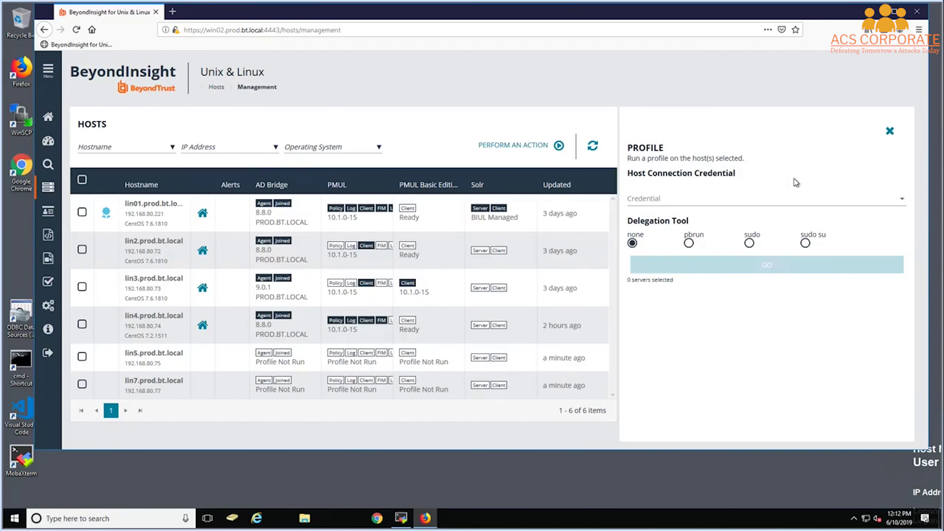
click(779, 201)
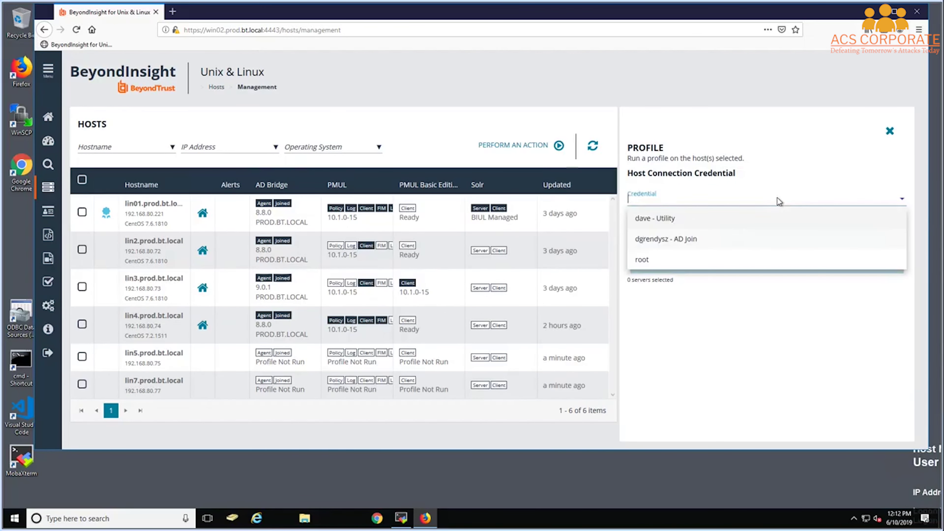
click(643, 222)
click(749, 243)
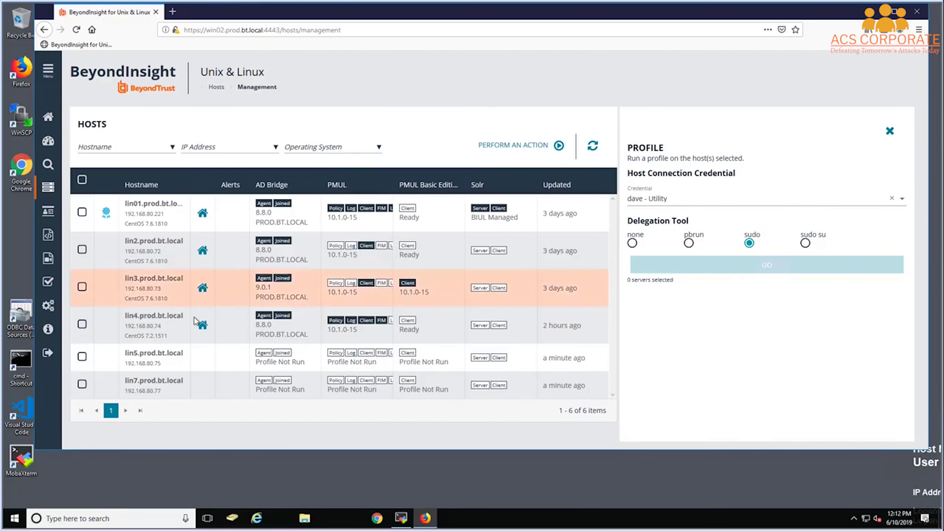
click(81, 368)
click(83, 384)
click(733, 264)
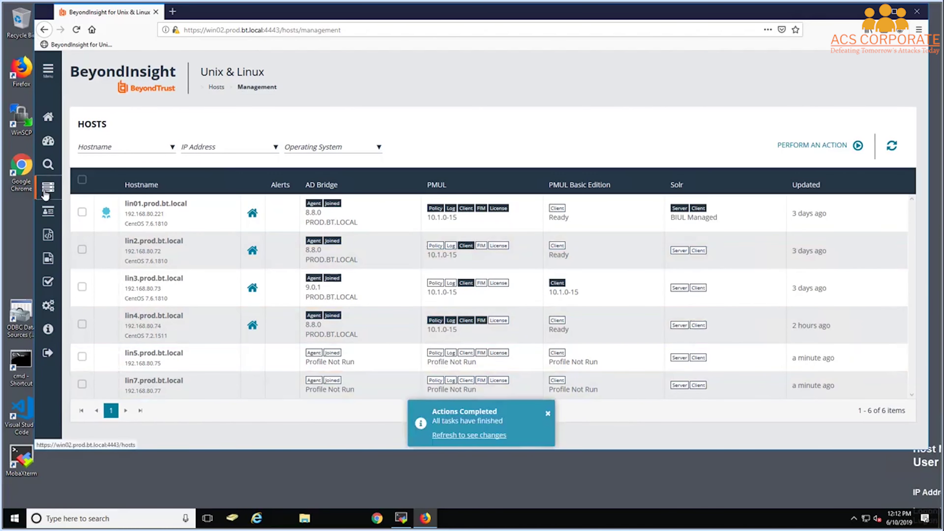
Refresh the hosts to confirm lin5 and lin7 are PMUL Ready, then choose Manage Software
click(483, 436)
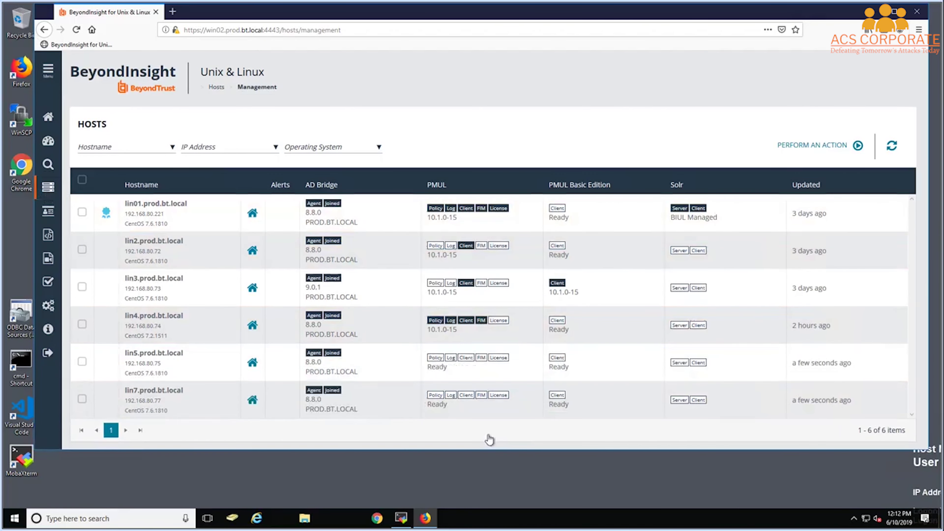
double_click(444, 367)
double_click(437, 404)
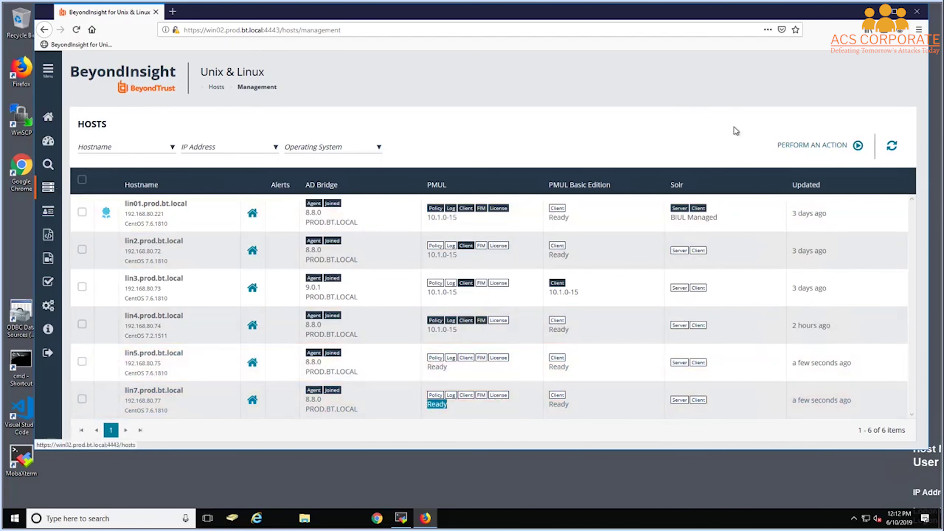
click(812, 146)
click(819, 187)
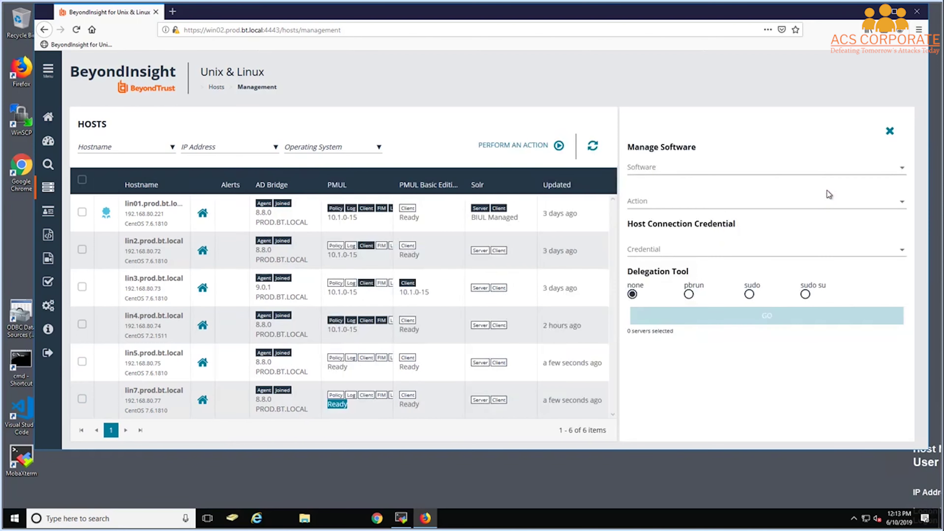
Choose to install Privilege Management for Unix and Linux, Submit and Run Host role, on lin5 and lin7
click(683, 175)
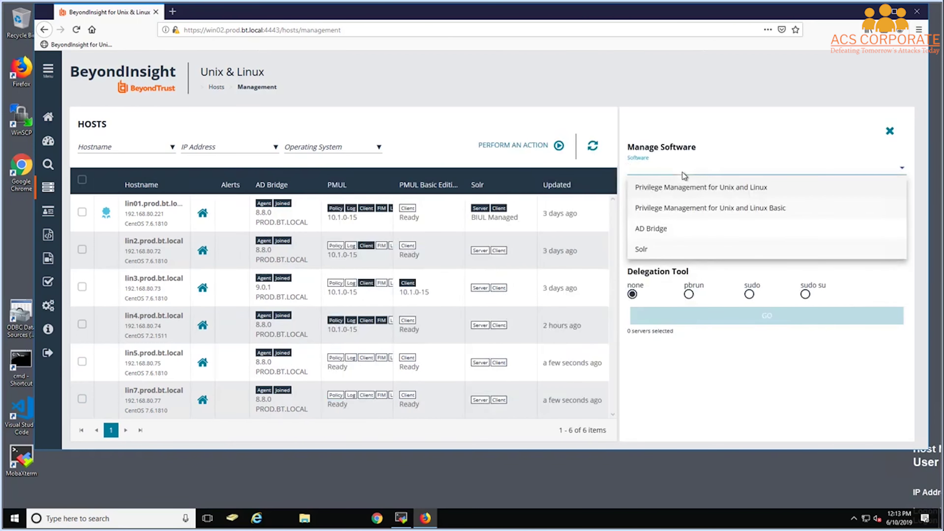
click(670, 189)
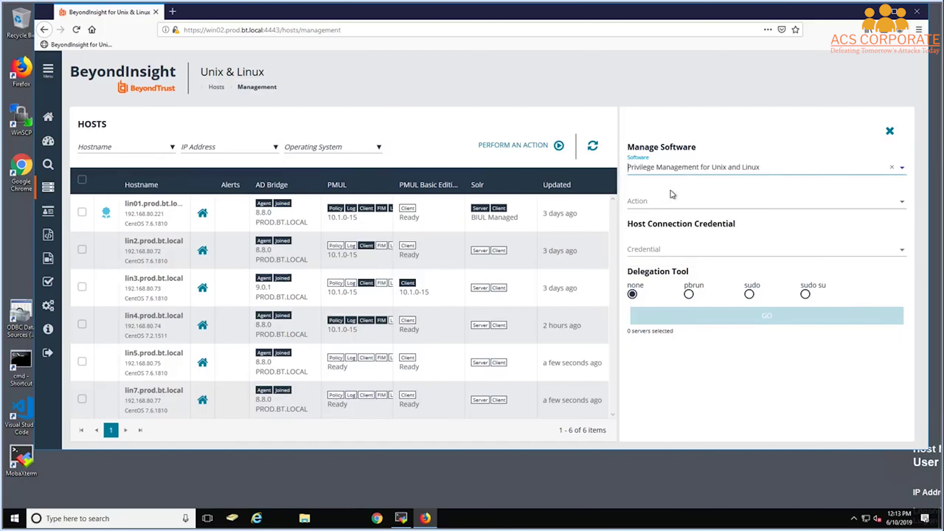
click(661, 204)
click(645, 221)
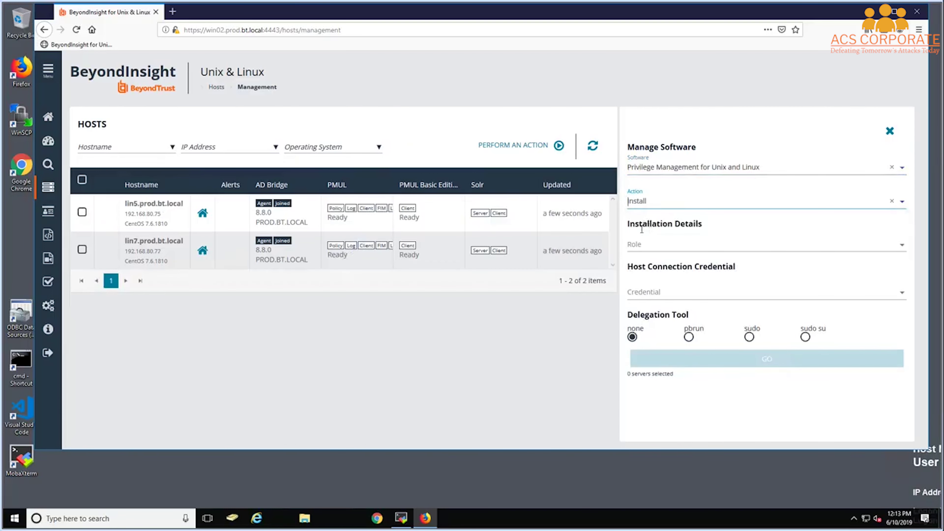
click(640, 243)
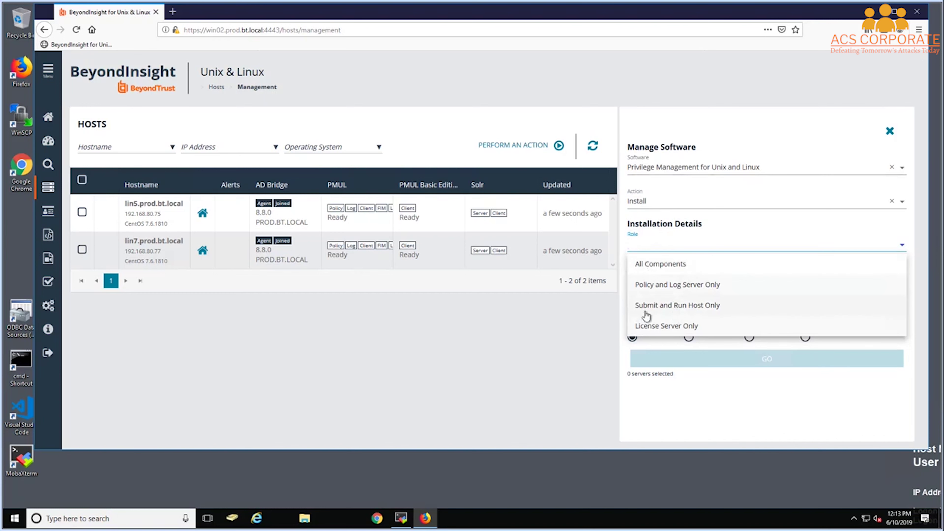
click(672, 306)
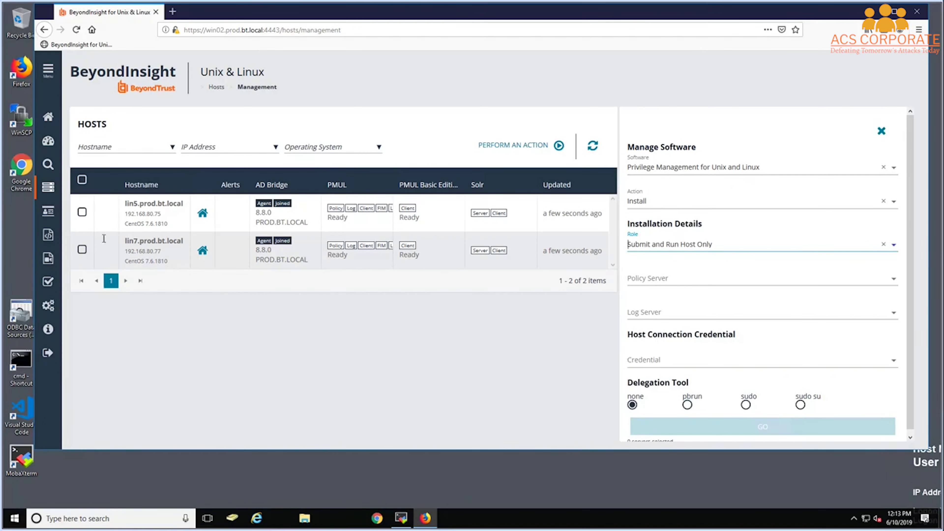
click(82, 181)
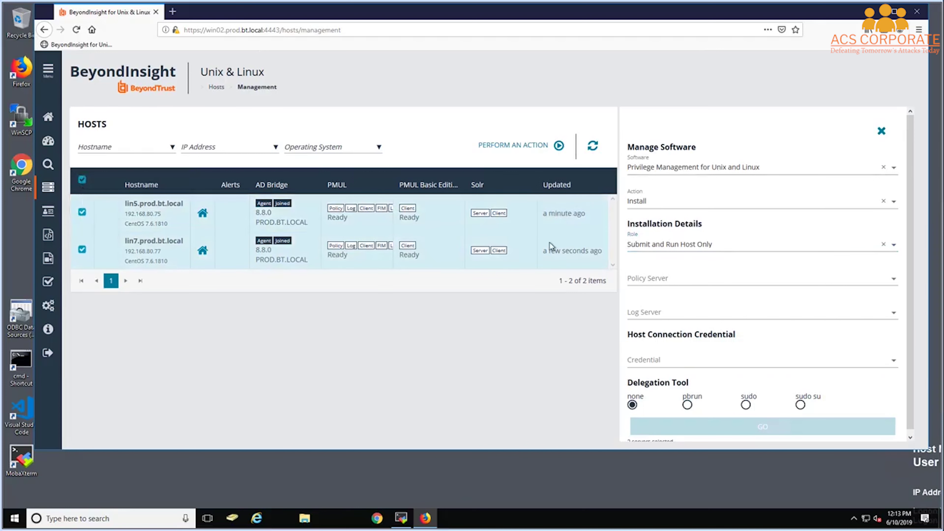
Use lin01.prod.bt.local as policy and log server, Utility credential with sudo, and start the install
click(696, 279)
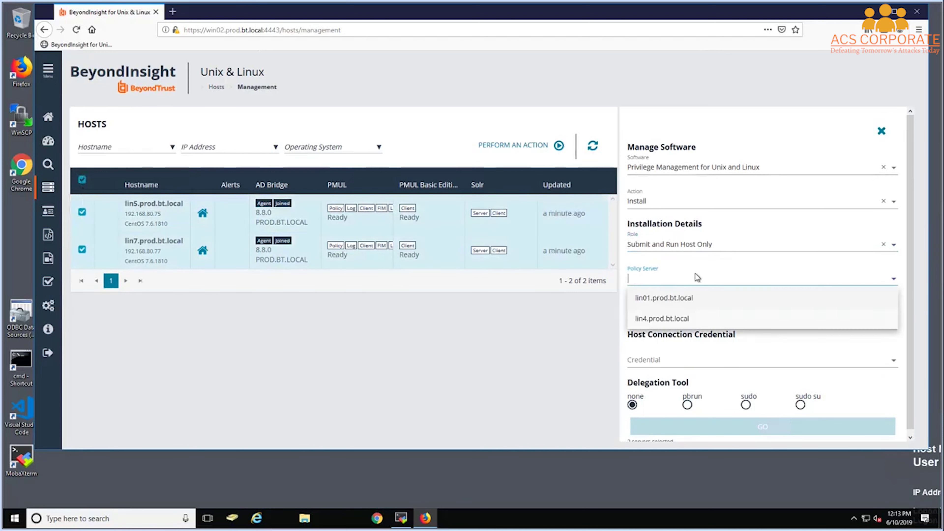
click(664, 303)
click(718, 314)
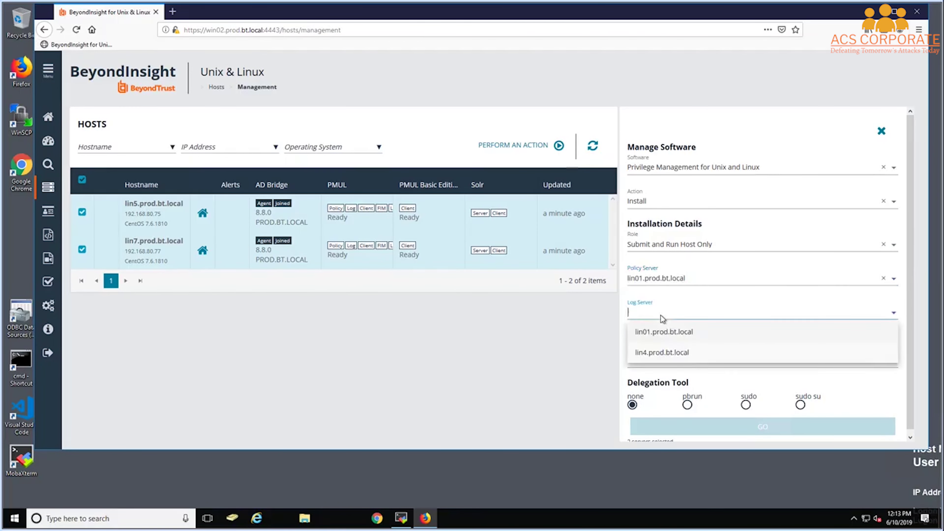
click(662, 332)
click(670, 363)
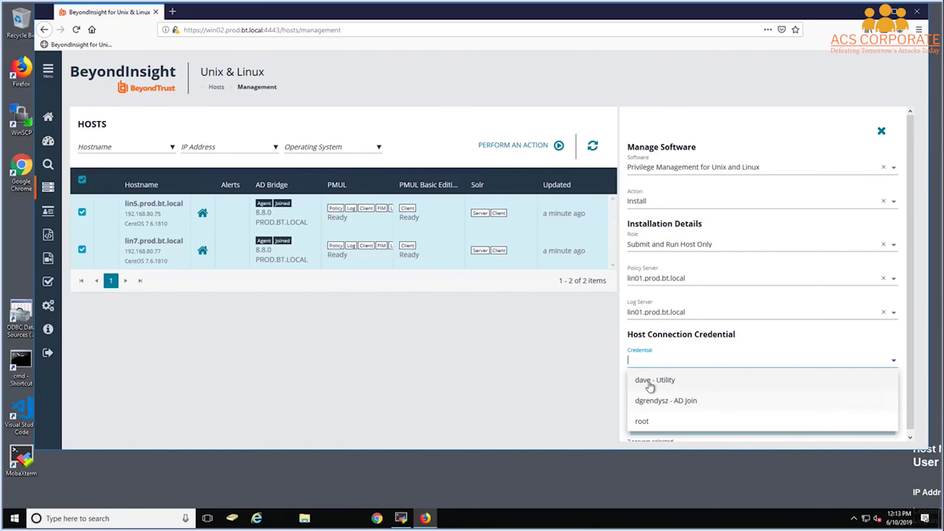
click(664, 383)
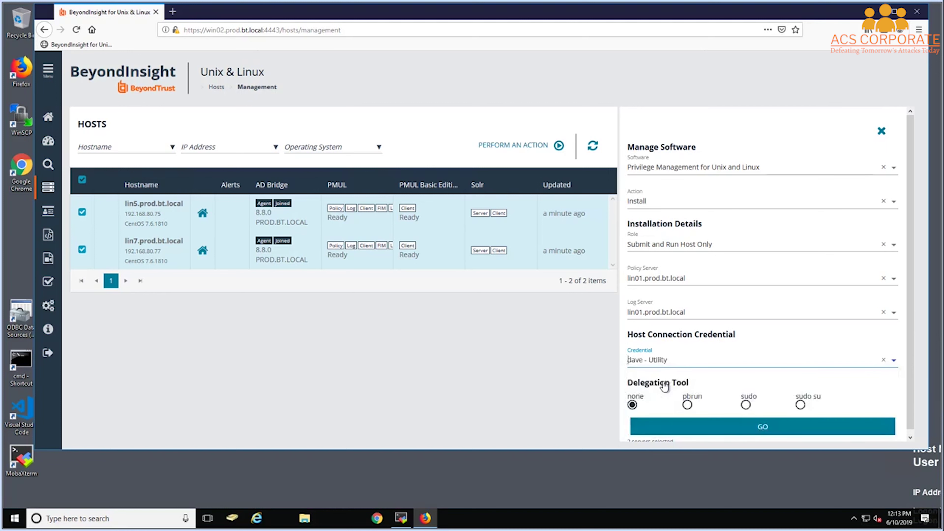
click(747, 405)
click(765, 427)
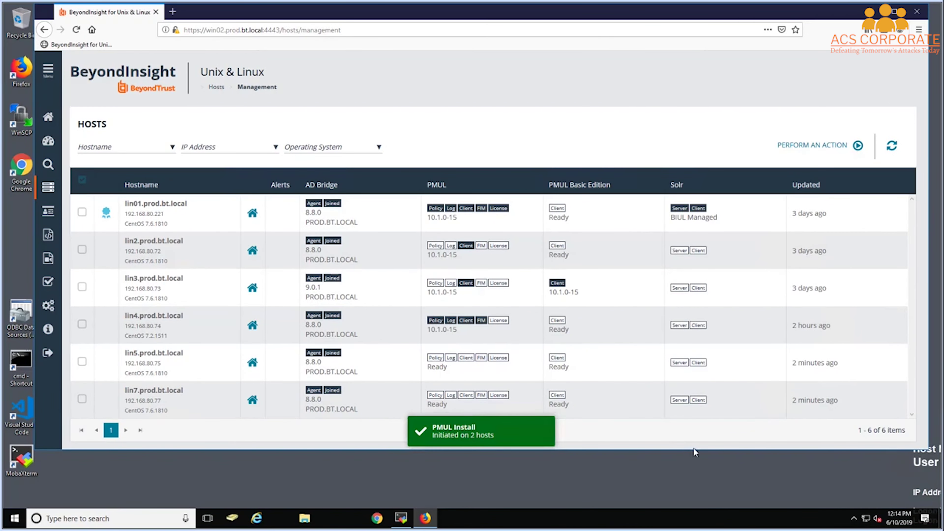
Review the PMUL Install task's detailed log, then return to the hosts list showing PMUL 10.1.0-15
click(46, 285)
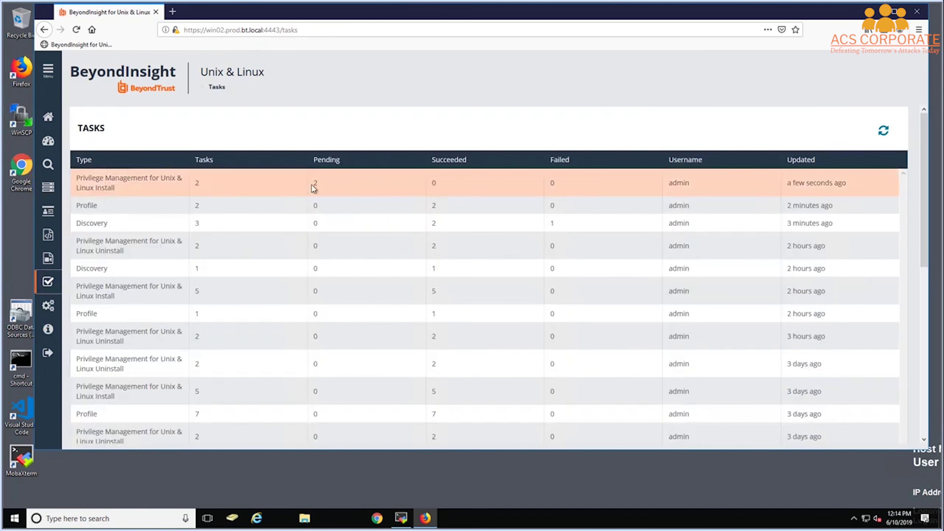
click(226, 183)
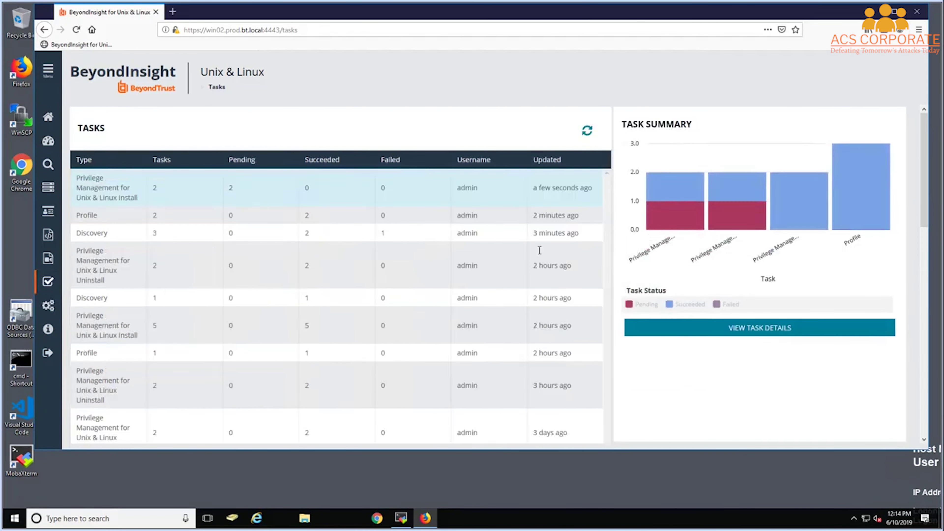
click(652, 328)
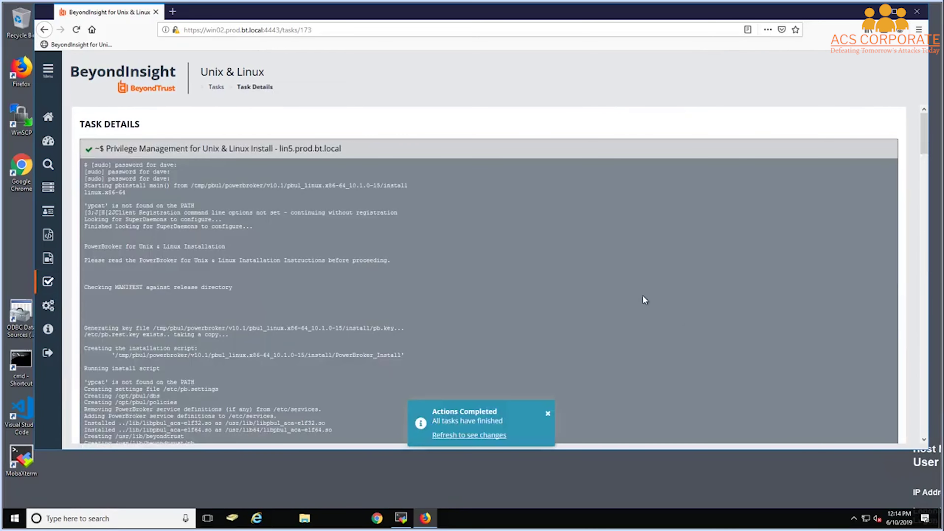
click(54, 197)
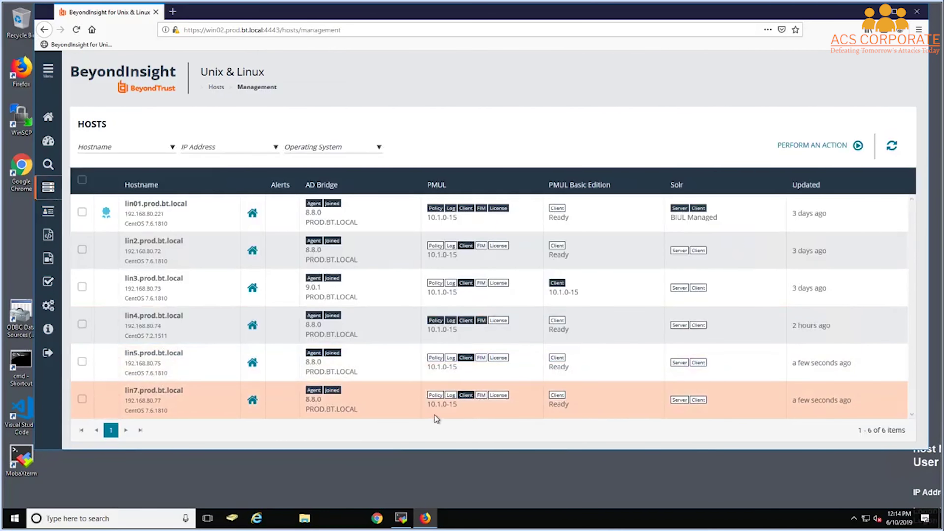
Open the lin7 SSH session in MobaXterm and run id to show the user's group memberships
key(alt+Tab)
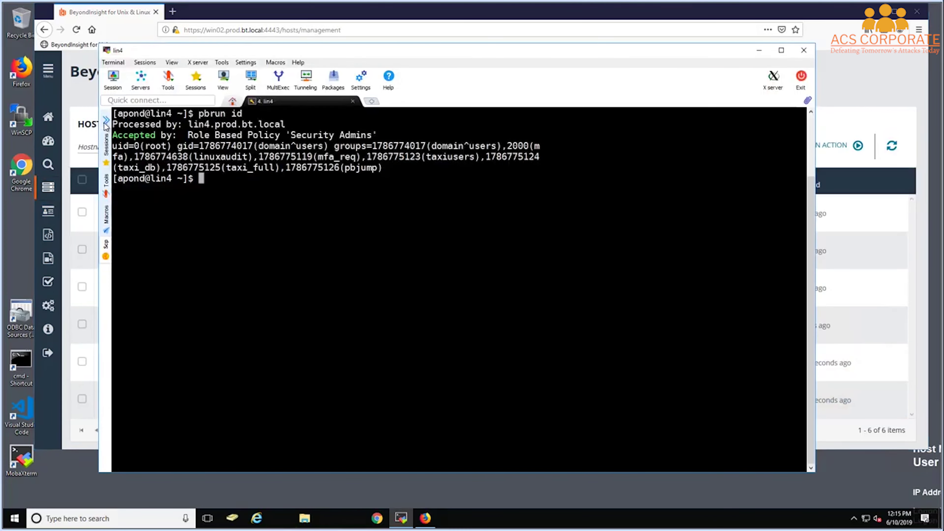
click(106, 143)
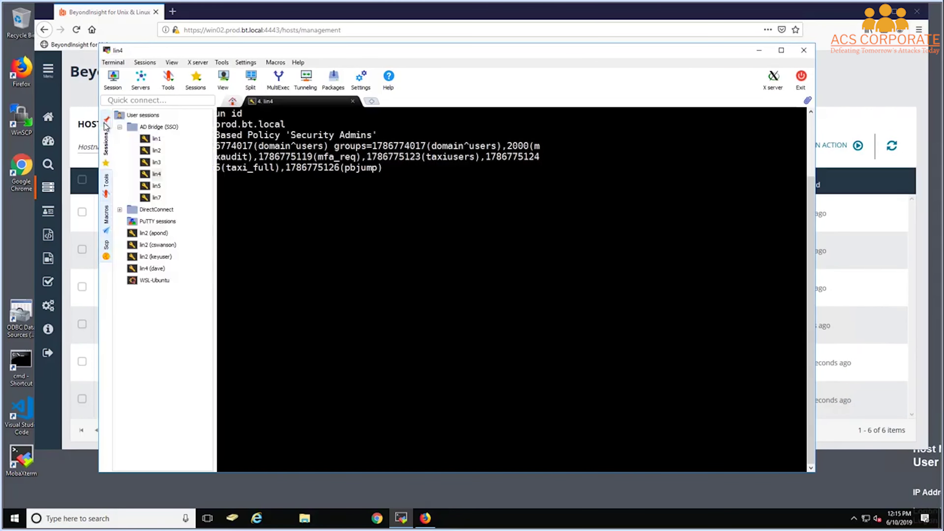
double_click(155, 198)
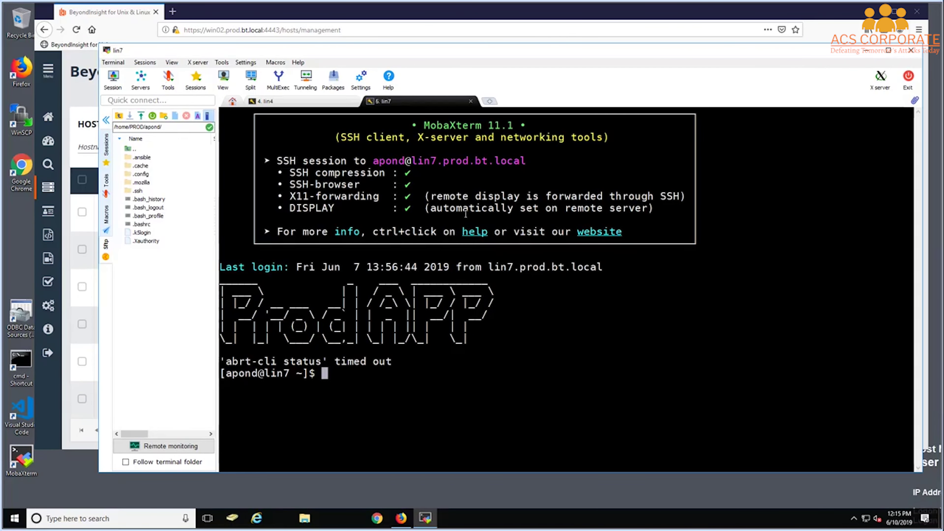
text(id)
key(Return)
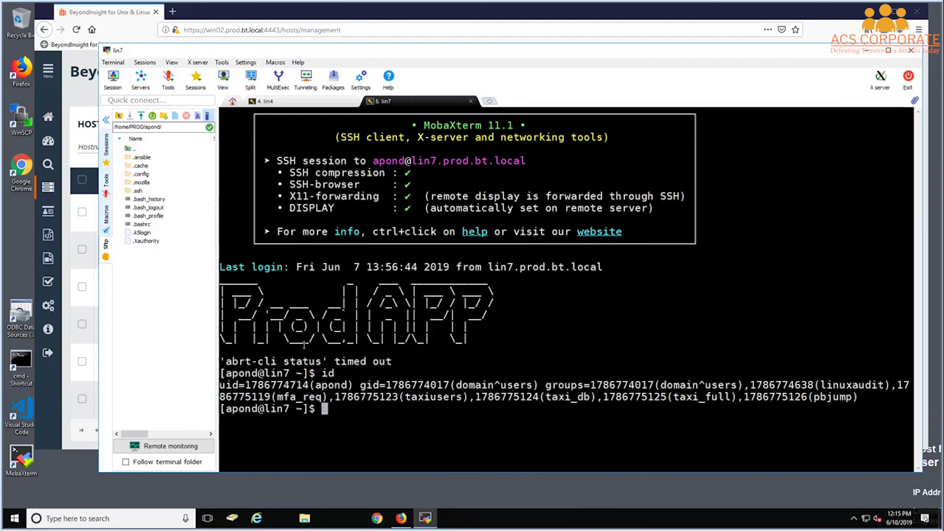
drag(455, 385, 532, 385)
click(514, 409)
key(Return)
key(Return)
key(Return)
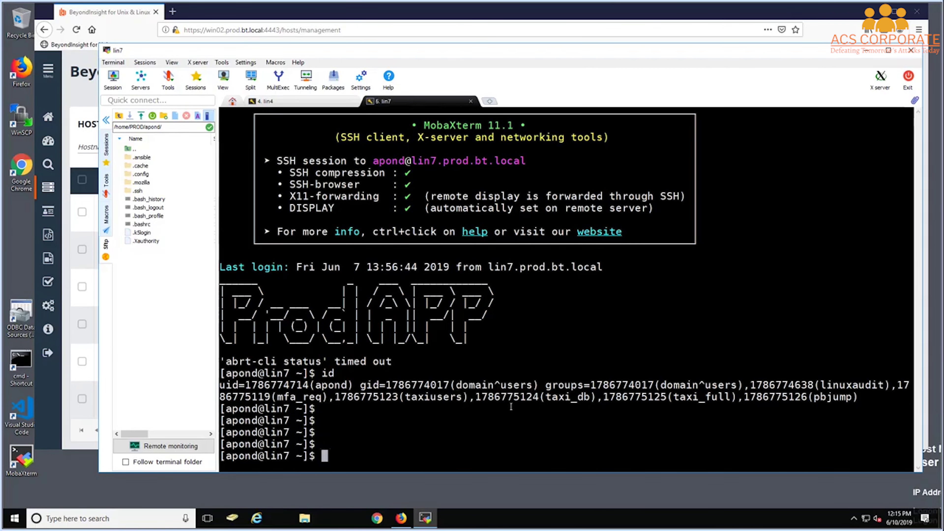
Clear the lin7 terminal and list the pbrun policy rule sets with pbrun show
text(clear)
key(Return)
text(pbrun )
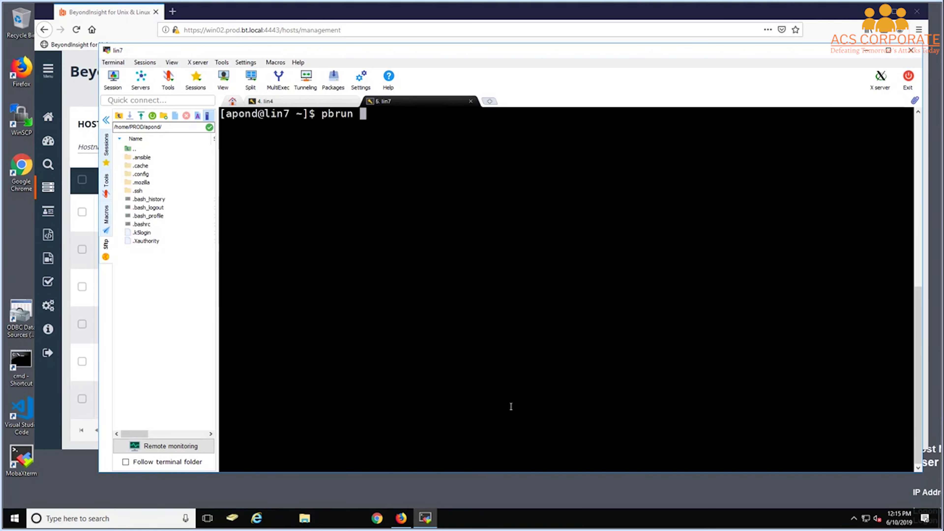
text(show)
key(Return)
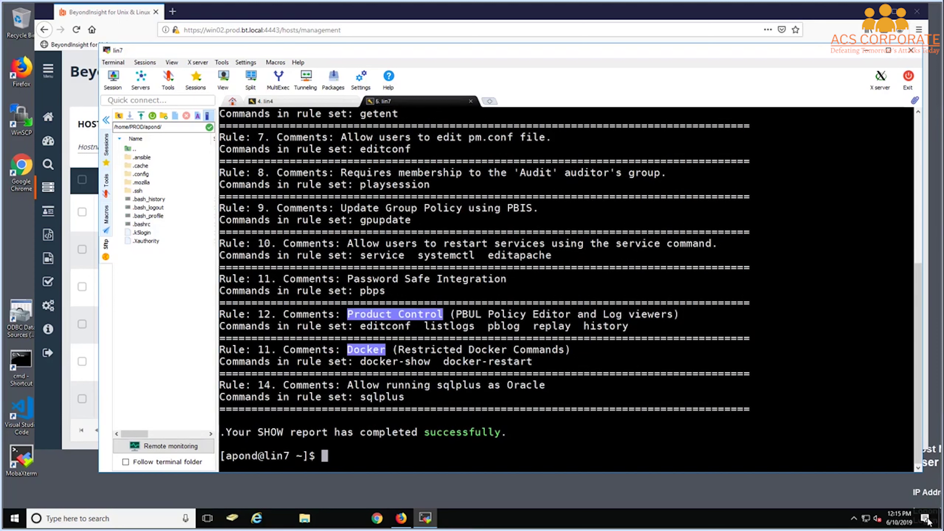
scroll(346, 255, up, 1)
scroll(346, 254, up, 4)
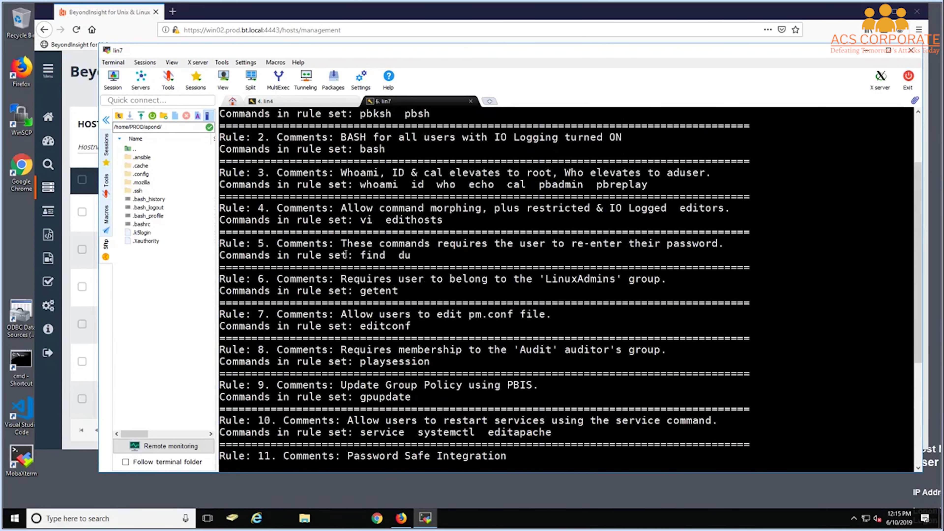
scroll(345, 255, up, 1)
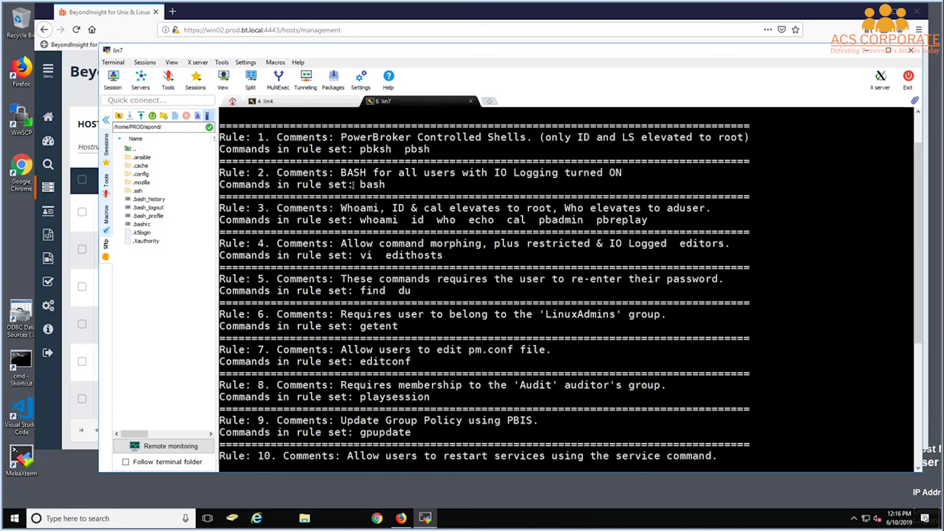
scroll(353, 185, down, 6)
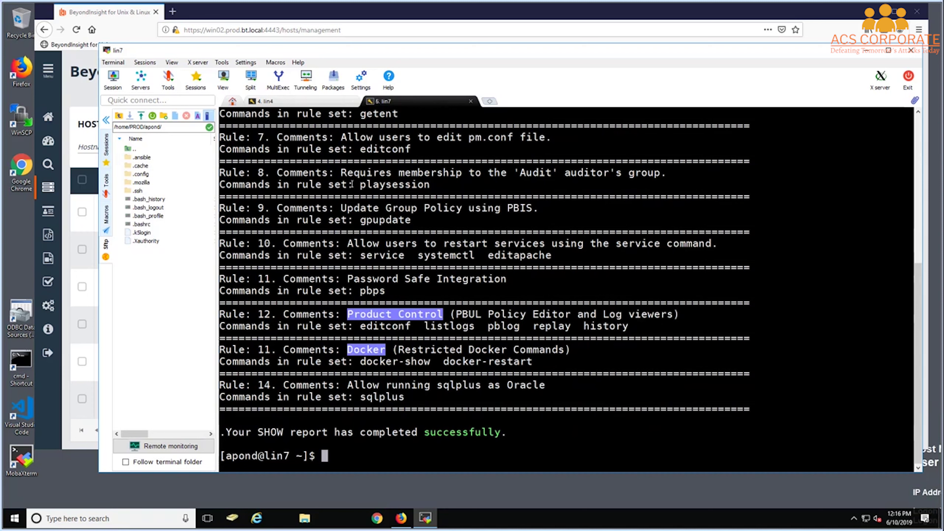
Run pbrun id and confirm it executes as uid=0(root)
text(pbrun id)
key(Return)
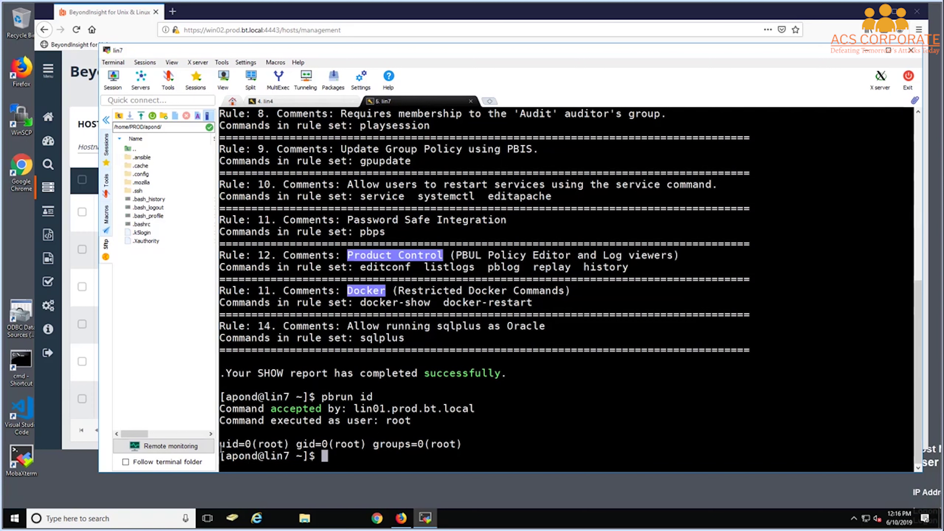
drag(219, 443, 462, 444)
scroll(242, 409, up, 5)
Open a new MobaXterm terminal session to lin2 from the saved sessions list
click(105, 120)
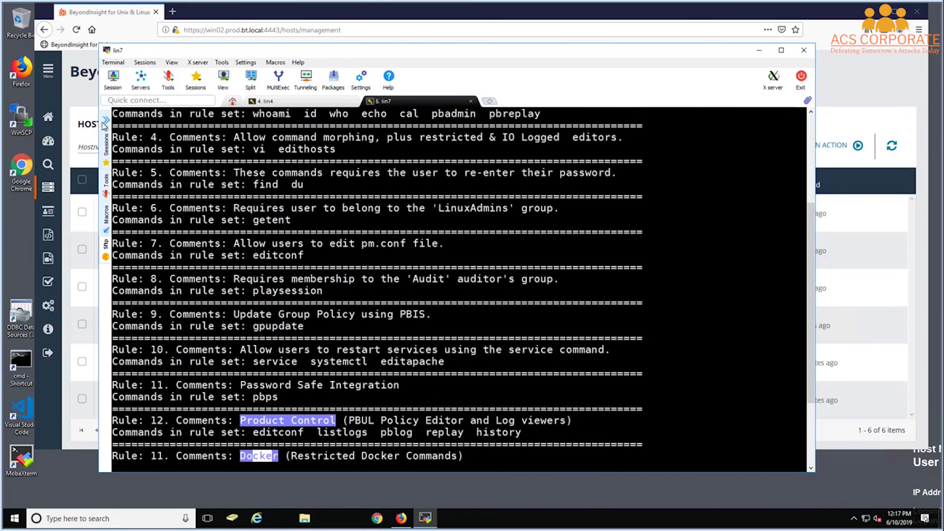
click(106, 119)
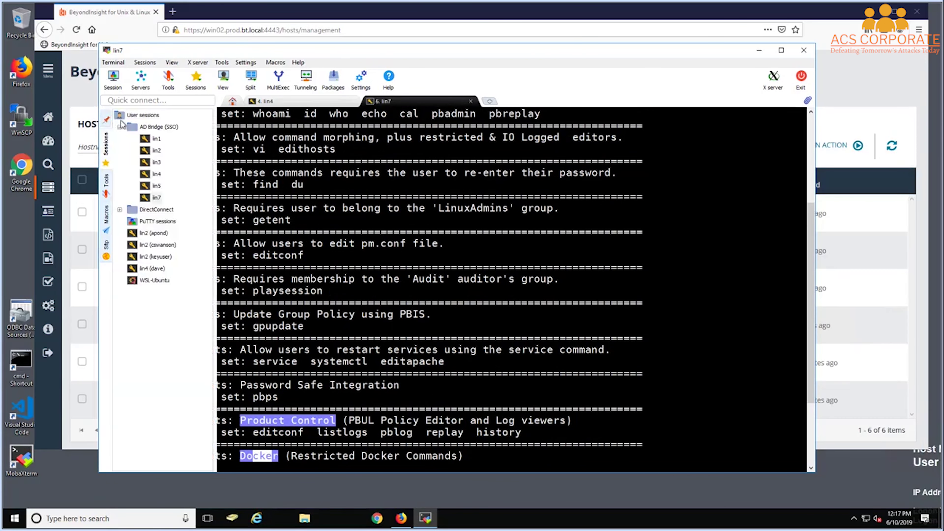
double_click(156, 150)
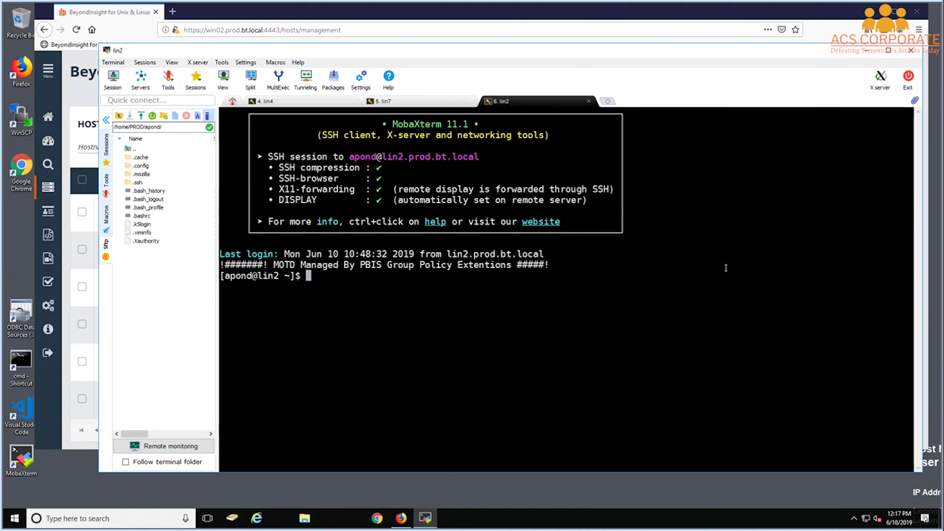
Run pbrun show to list lin2's policy rule sets, then enter pbrun edithosts
key(Return)
key(Return)
key(Return)
text(pbrun show)
key(Return)
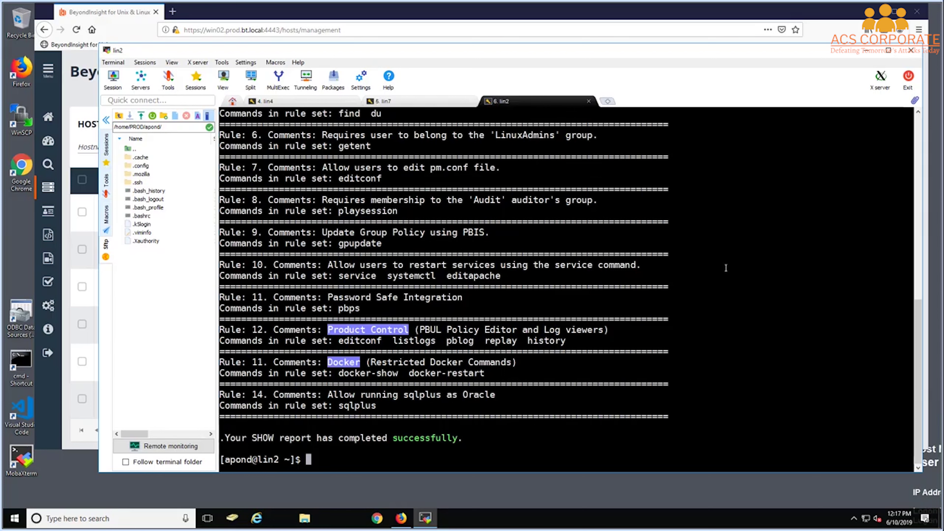
text(pbrun edithosts)
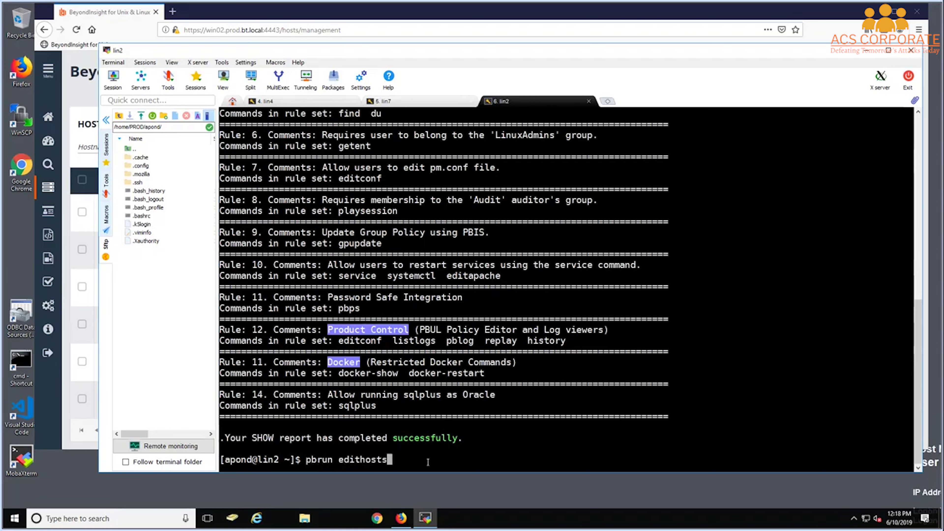
Open /etc/hosts through pbrun edithosts and add a '#make a change' line below '#####'
key(Return)
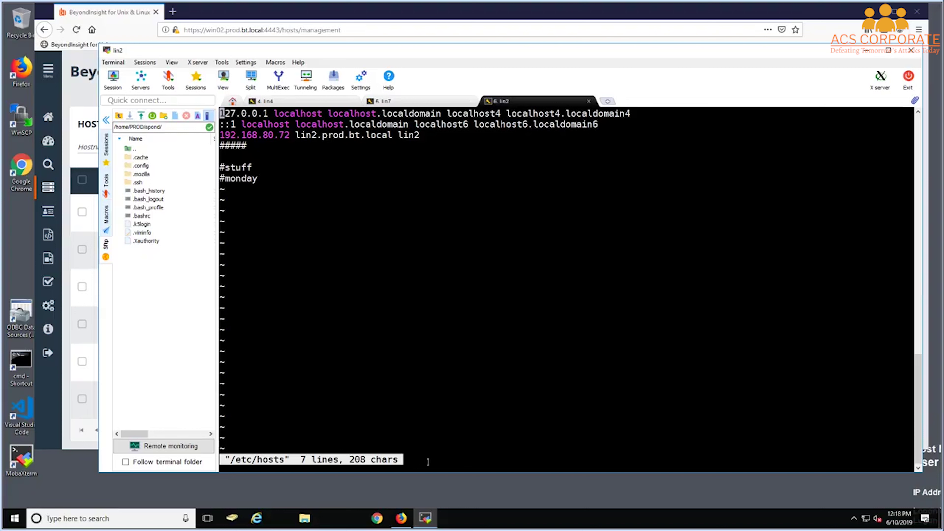
key(Down)
key(Down)
key(Down)
key(Down)
text(#make a change)
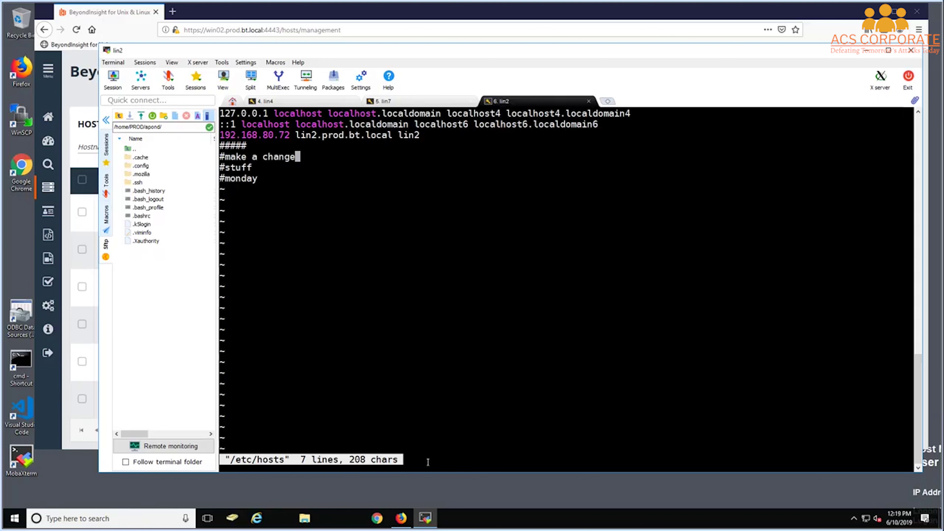
key(Escape)
text(:wq)
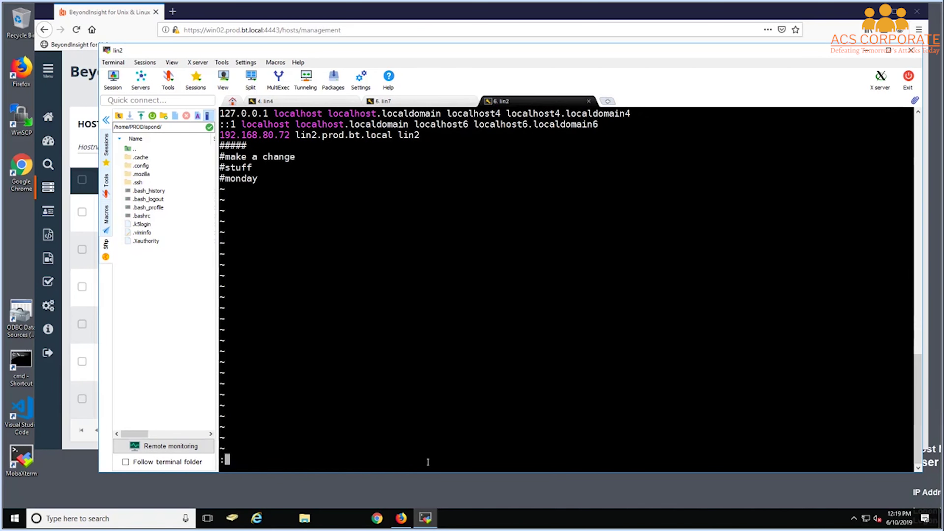
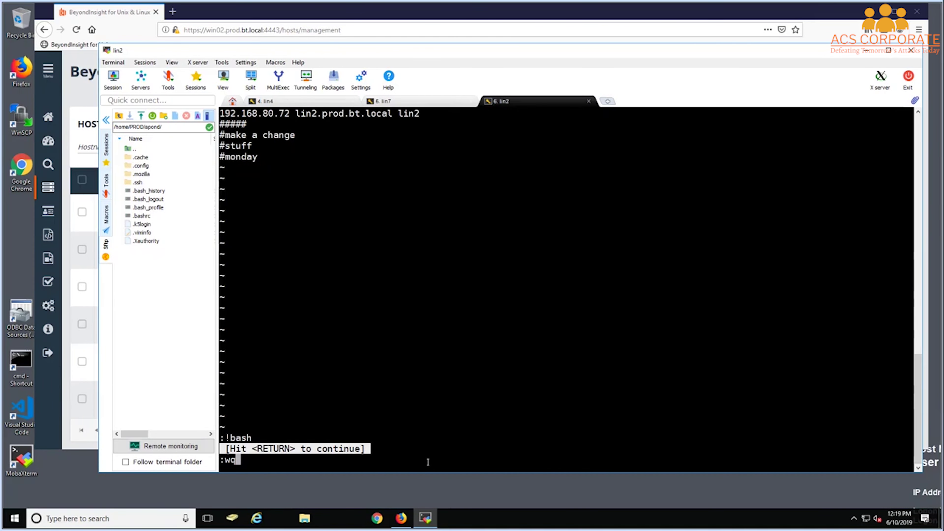
Save and quit lin2's hosts file, then enter 'pbrun -h lin7 edithosts' at the prompt
key(Return)
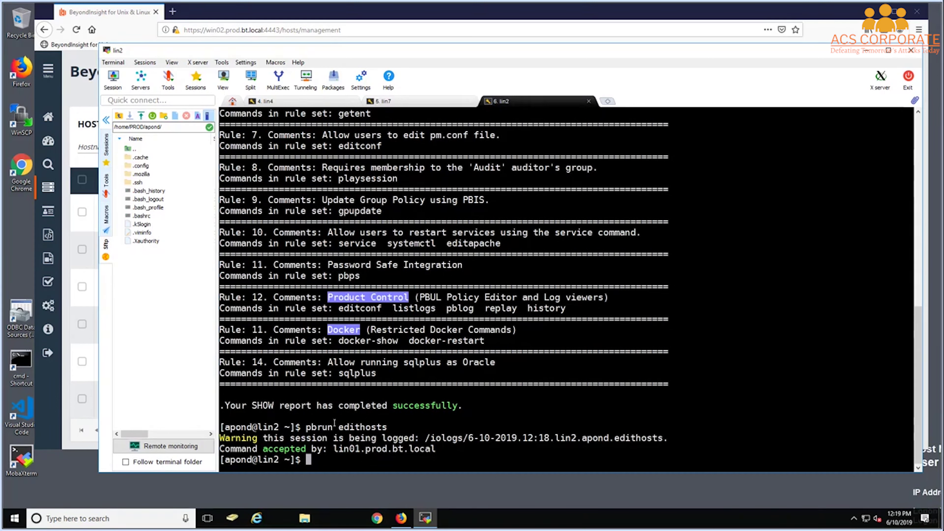
drag(302, 439, 662, 438)
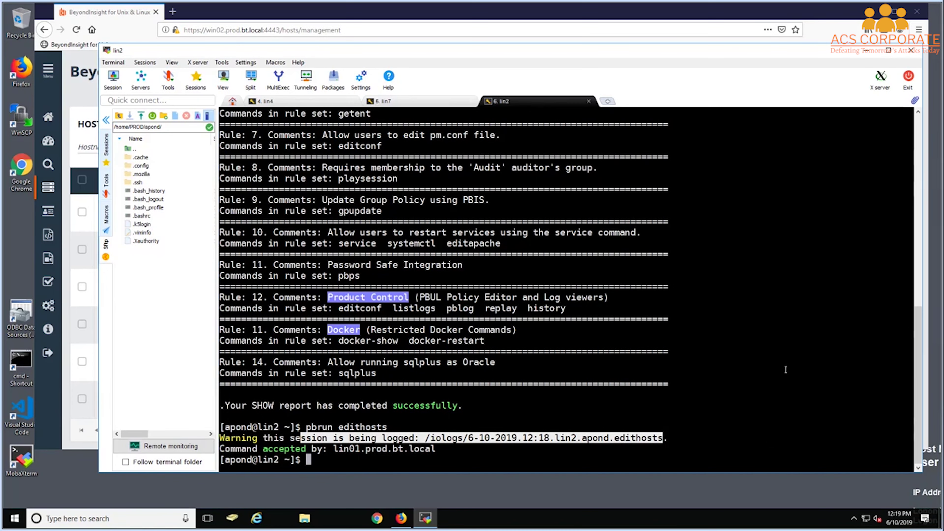
key(Return)
key(Return)
key(Return)
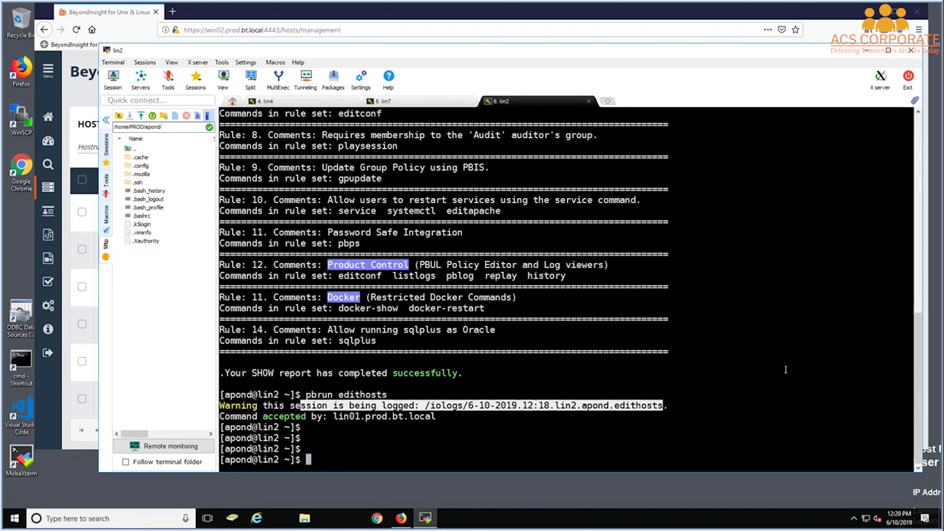
text(pbrun)
text(-h lin7 edithosts)
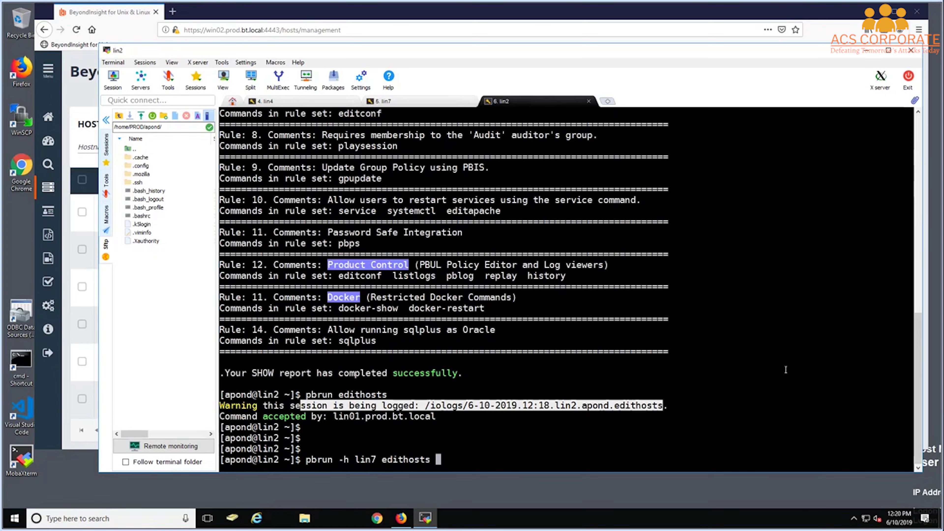
Edit lin7's hosts file via pbrun, deleting the comment lines so only the two localhost entries remain, then save with :wq
key(Return)
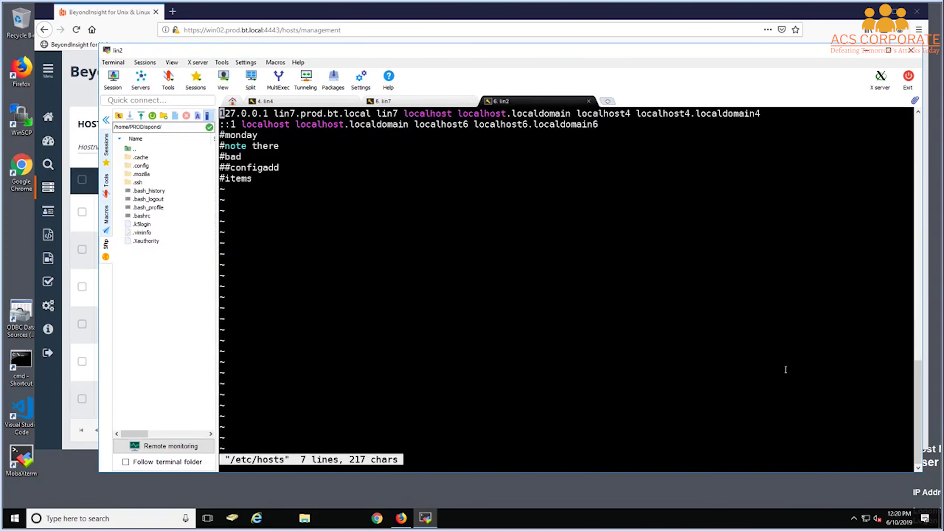
key(Right)
key(Right)
key(Right)
key(Right)
key(Right)
key(Right)
key(Right)
key(Right)
key(Right)
key(Right)
key(Down)
key(Down)
key(Down)
key(Down)
key(d)
key(d)
key(d)
key(d)
key(d)
key(d)
key(Up)
key(d)
key(d)
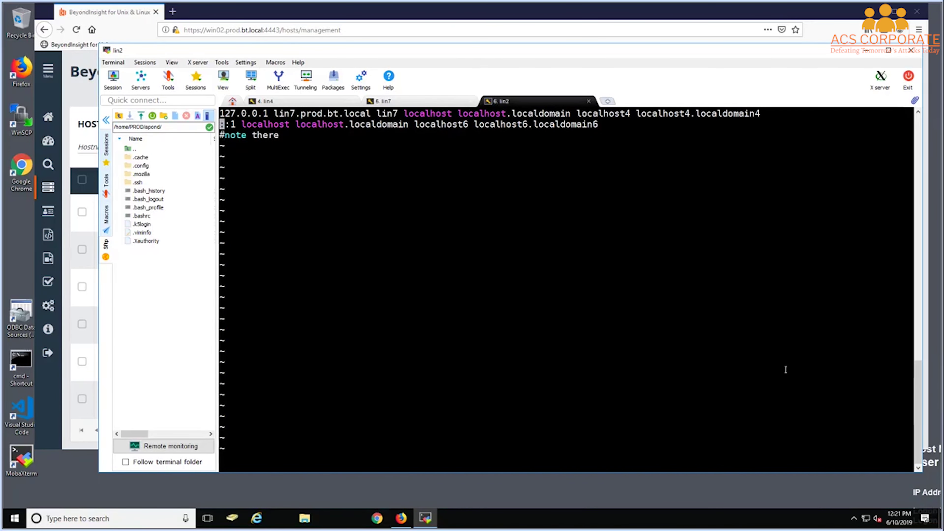
key(d)
key(d)
key(Escape)
text(:wq)
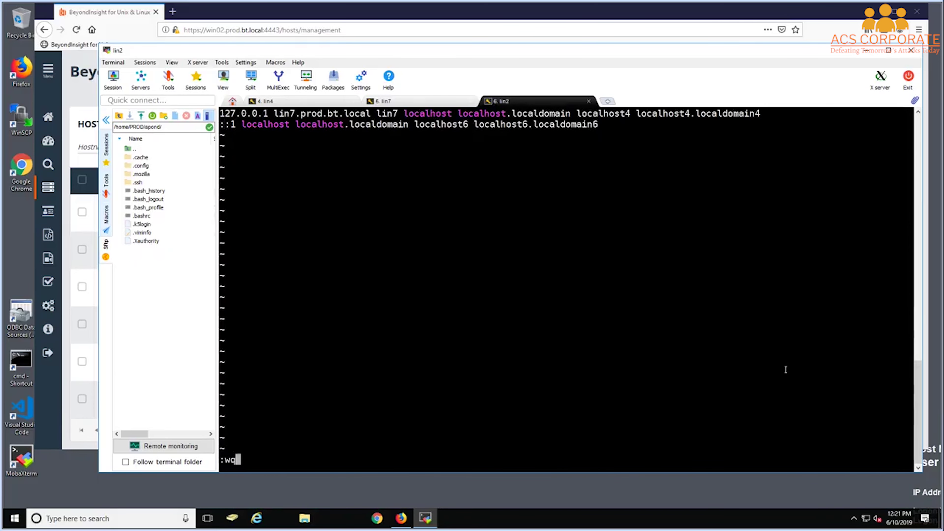
key(Return)
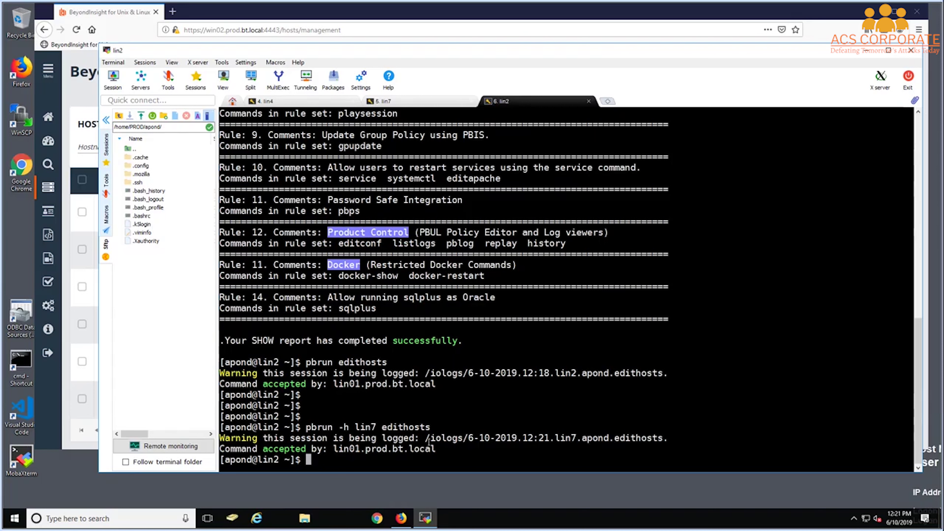
Space out the terminal and enter 'pbrun -h lin7 sqlplus' at the lin2 prompt
drag(403, 438, 650, 437)
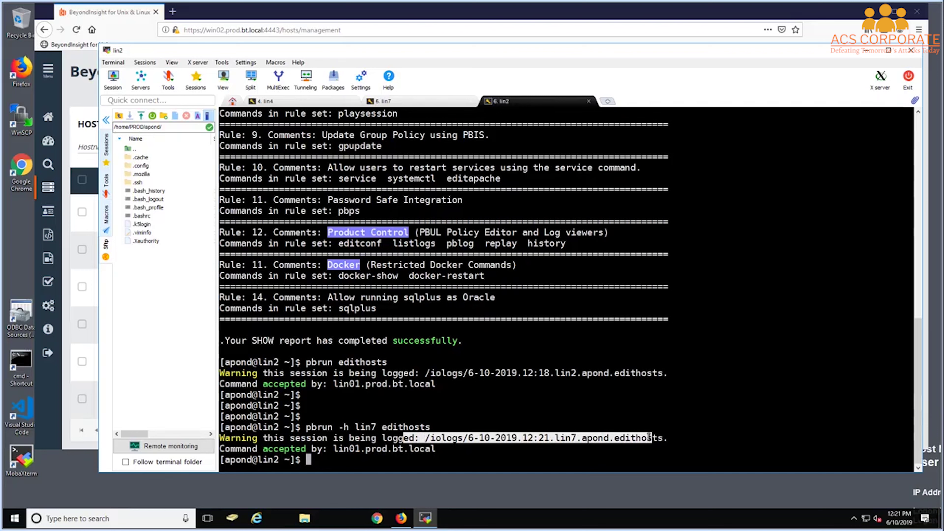
click(690, 335)
key(Return)
key(Return)
key(Return)
key(Return)
key(Return)
key(Return)
key(Return)
key(Return)
key(Return)
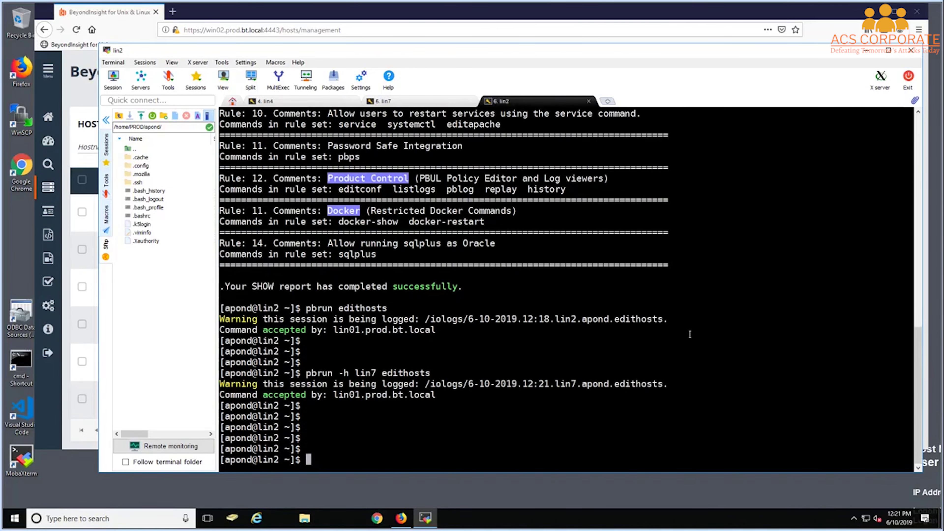
text(c)
key(BackSpace)
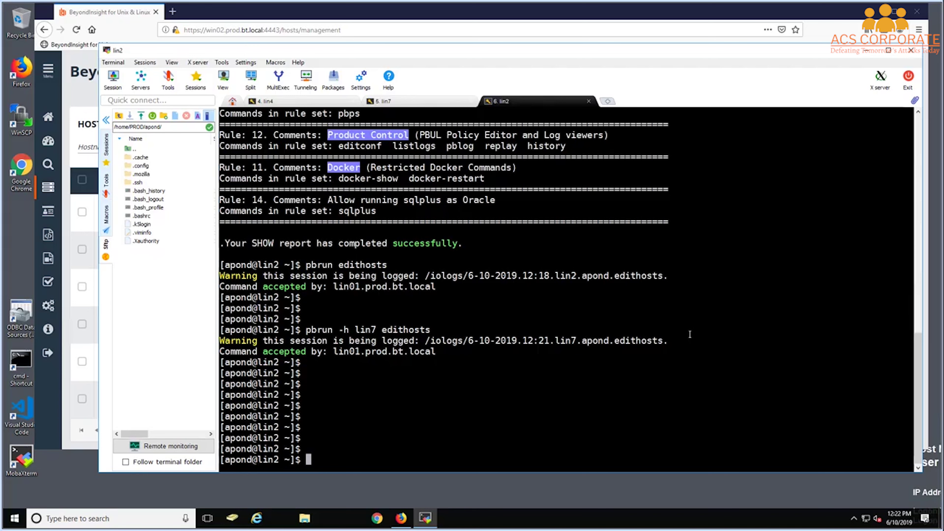
text(pbrun -h lin7 sqlp)
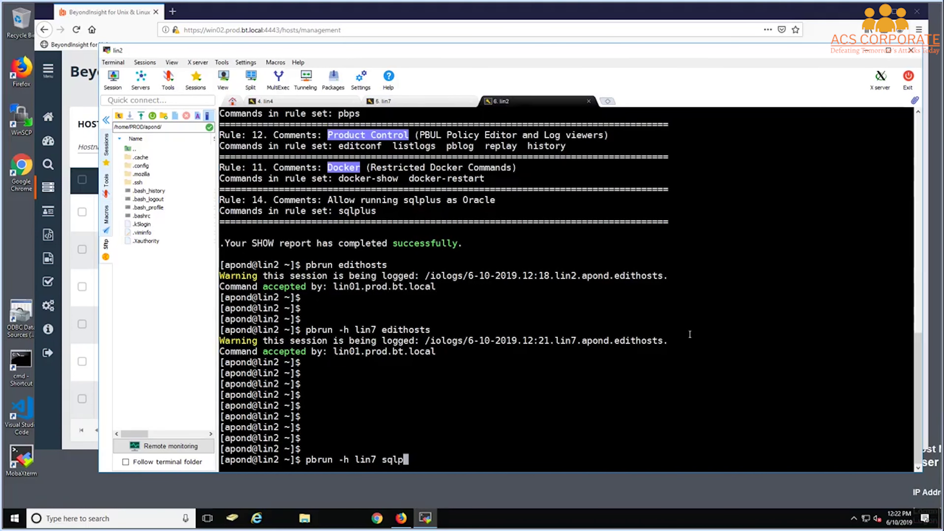
text(lus)
Launch SQL*Plus on lin7 and run 'select * from ALL_USERS;' to list the 18 users
key(Return)
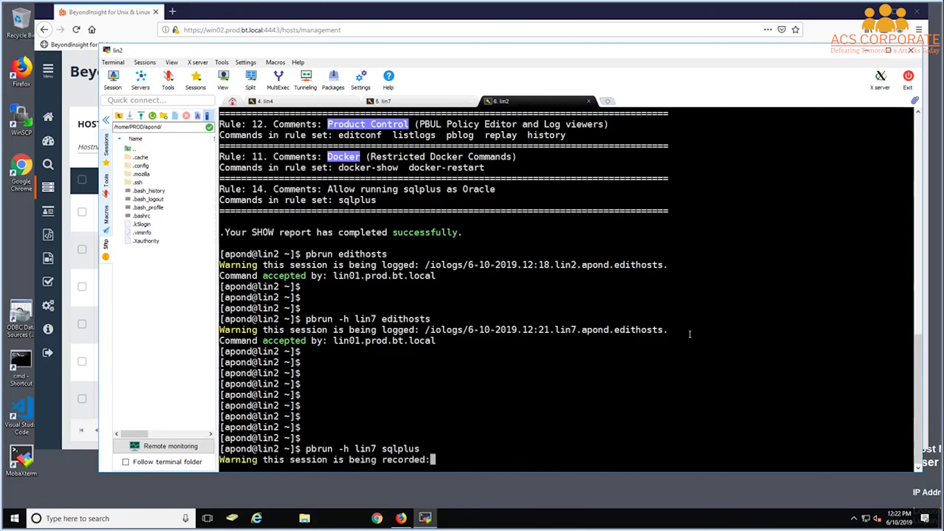
key(Return)
key(Return)
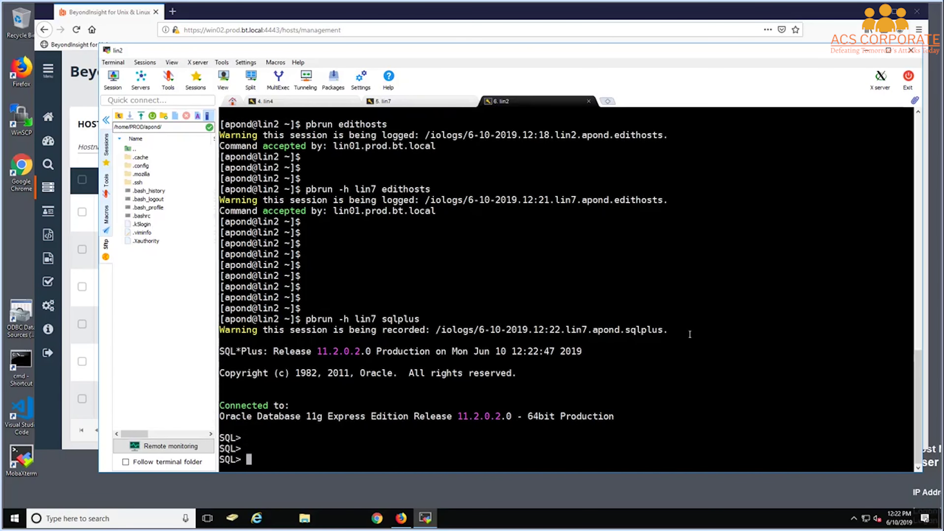
text(select * from ALL_USERS;)
key(Return)
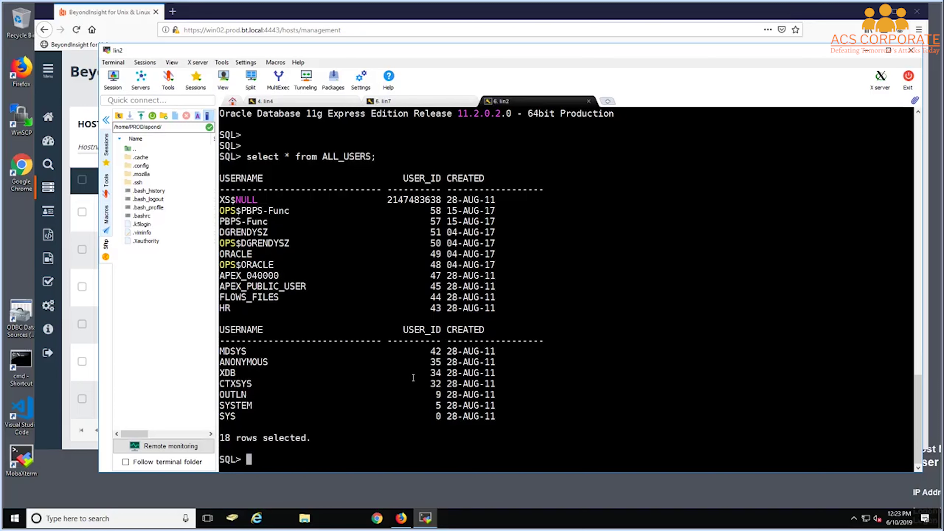
Exit SQL*Plus back to bash and clear the terminal
key(Return)
key(Return)
key(Return)
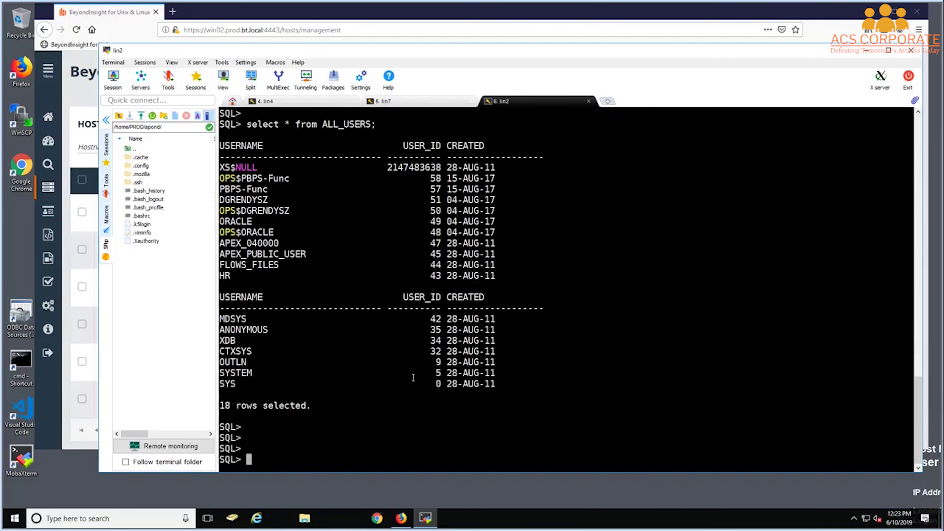
text(exit)
key(Return)
key(Return)
key(Return)
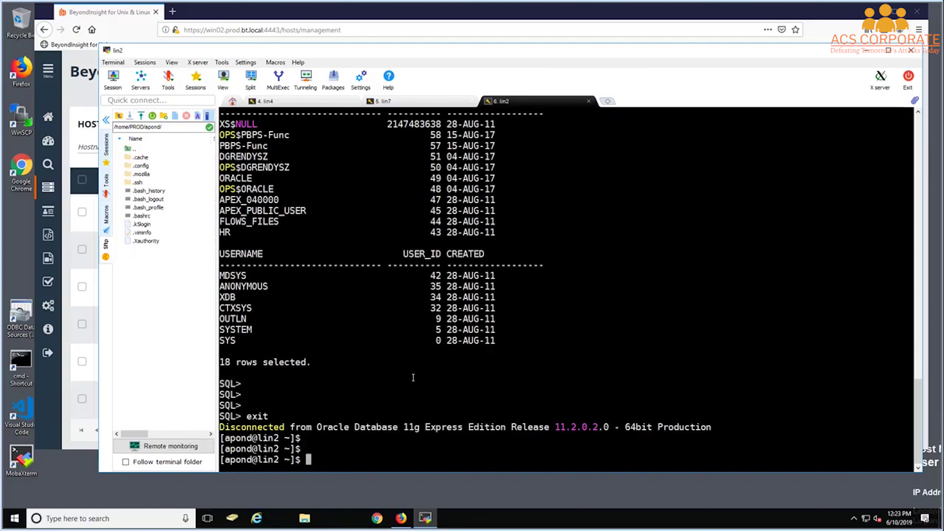
text(clear)
key(Return)
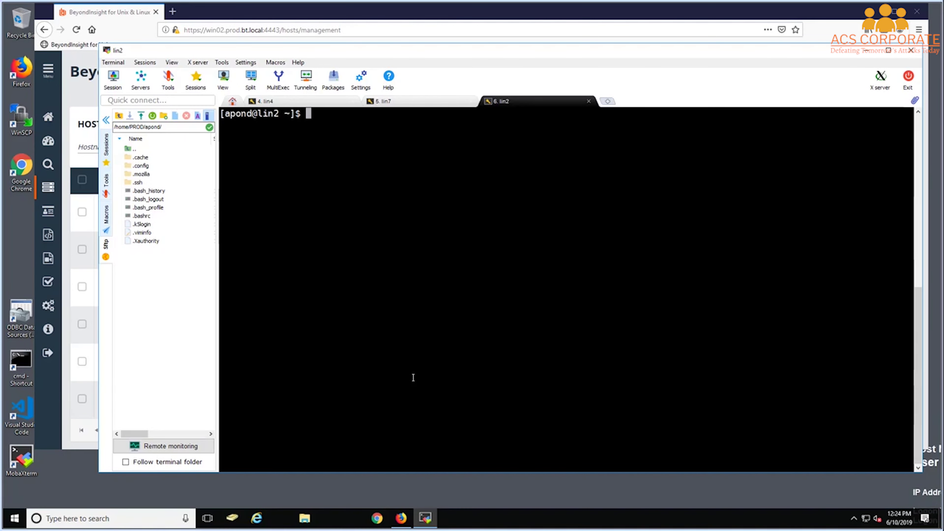
Open a root shell with 'pbrun bash', then run id and whoami to confirm root identity
key(Return)
key(Return)
key(Return)
text(pbrun bash)
key(Return)
key(Return)
key(Return)
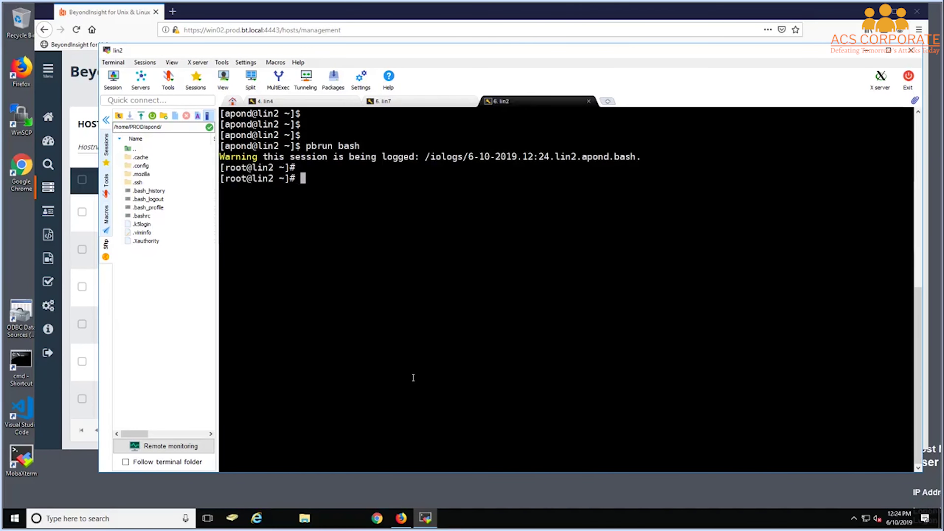
text(id)
key(Return)
text(whoami)
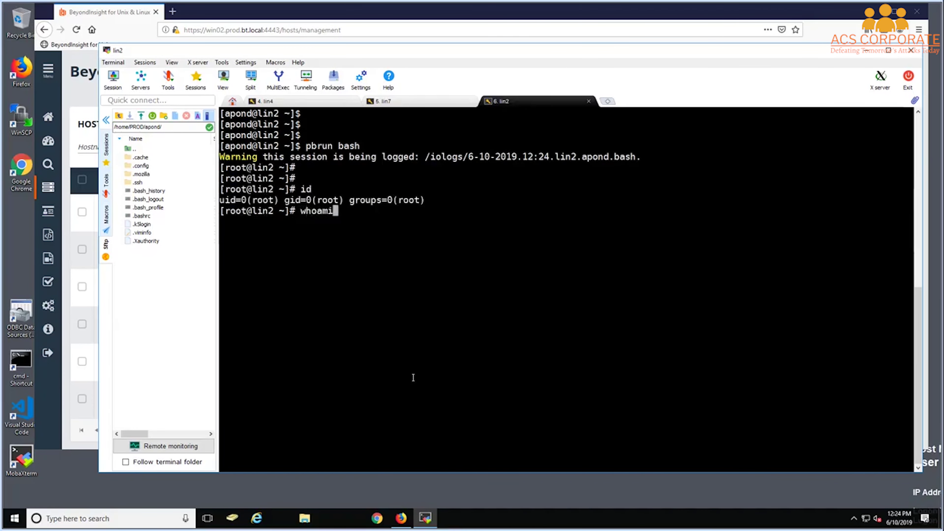
key(Return)
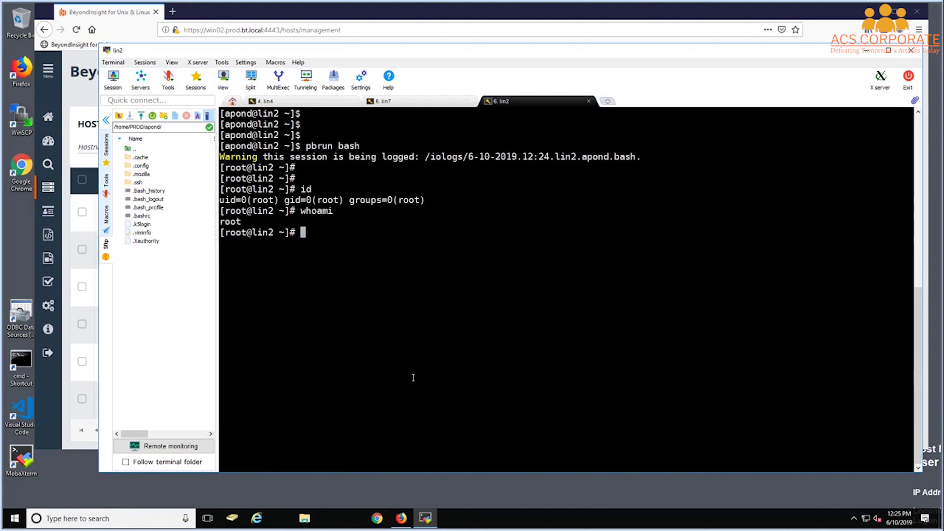
Re-run whoami as root and clear the terminal screen
key(Return)
key(Return)
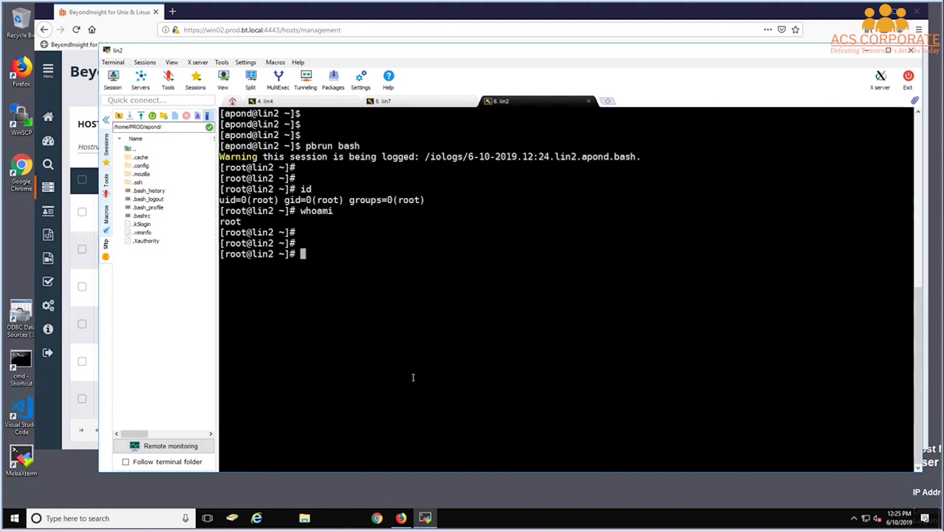
text(whoami)
key(Return)
text(whomai)
key(Return)
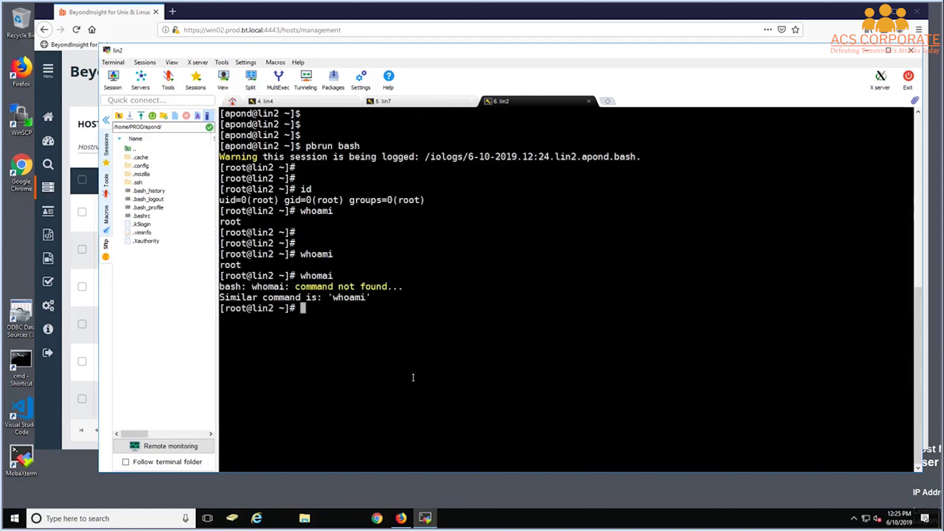
text(cler)
key(Return)
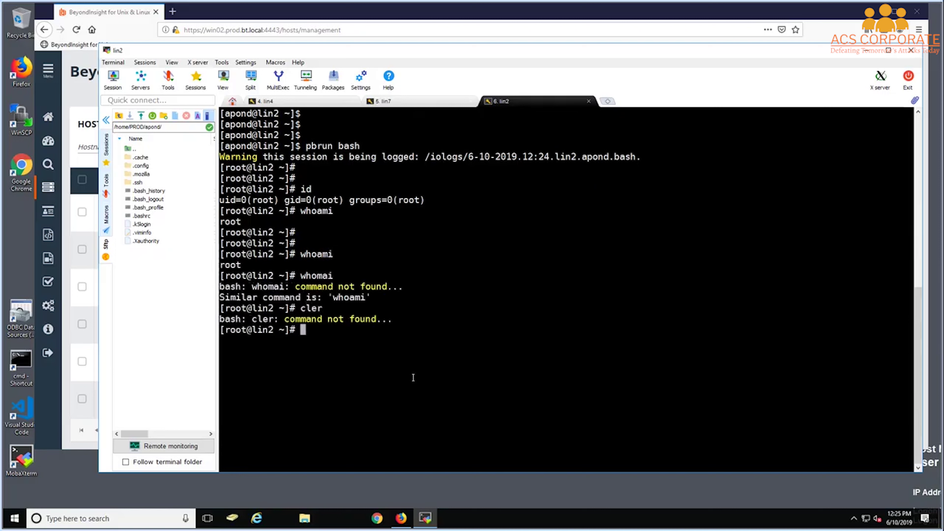
text(clear)
key(Return)
Change into the /scripts directory and list its files with ls
text(ls)
key(Return)
text(cd /etc/)
key(BackSpace)
key(BackSpace)
key(BackSpace)
key(BackSpace)
text(scr)
key(Tab)
key(Return)
text(ls)
key(Return)
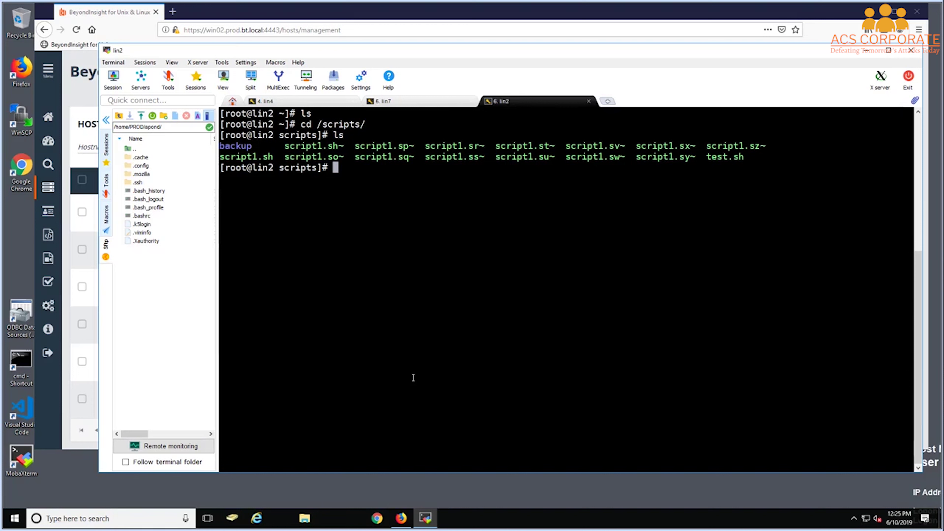
List /scripts sorted by modification time with ls -ltr and open script1.sh in vi
text(ls -ltr)
key(Return)
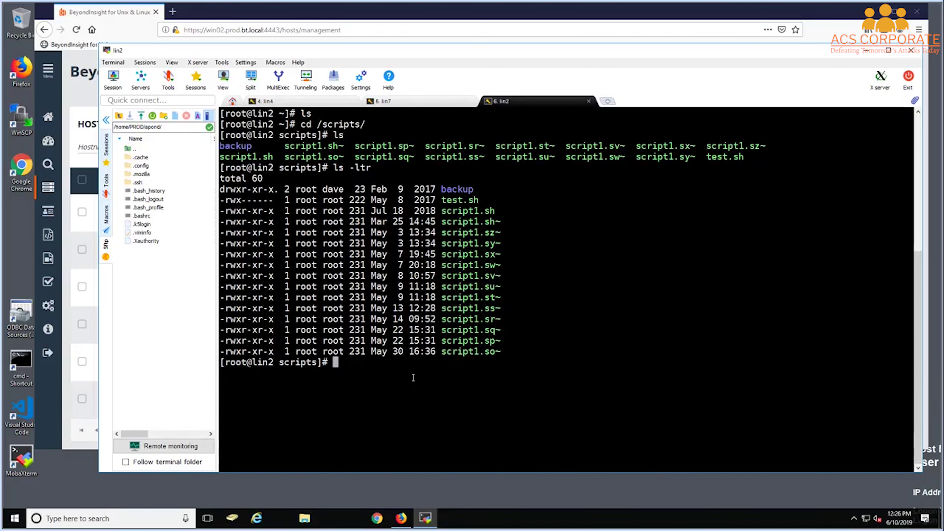
text(vi script1.sh)
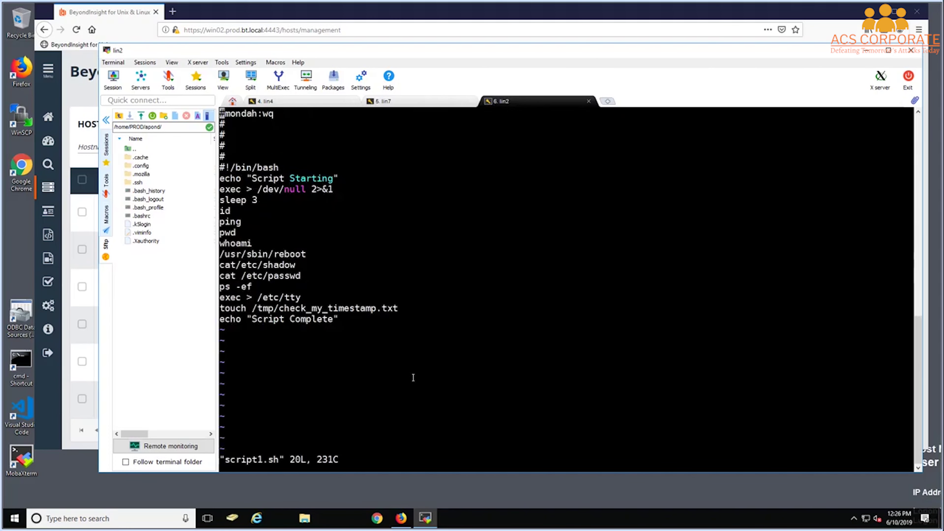
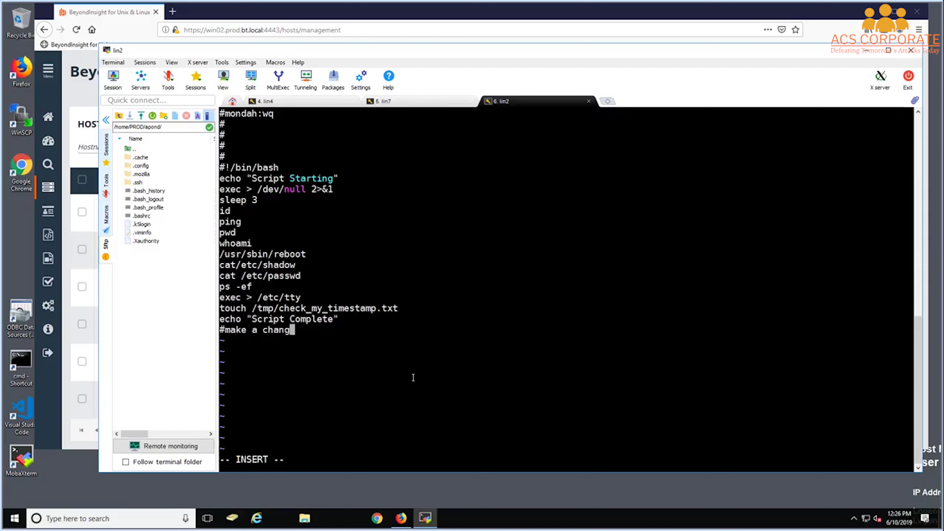
Try saving script1.sh with :wq twice (E212 write error), then quit vim without saving using :q!
key(Escape)
text(:wq)
key(Return)
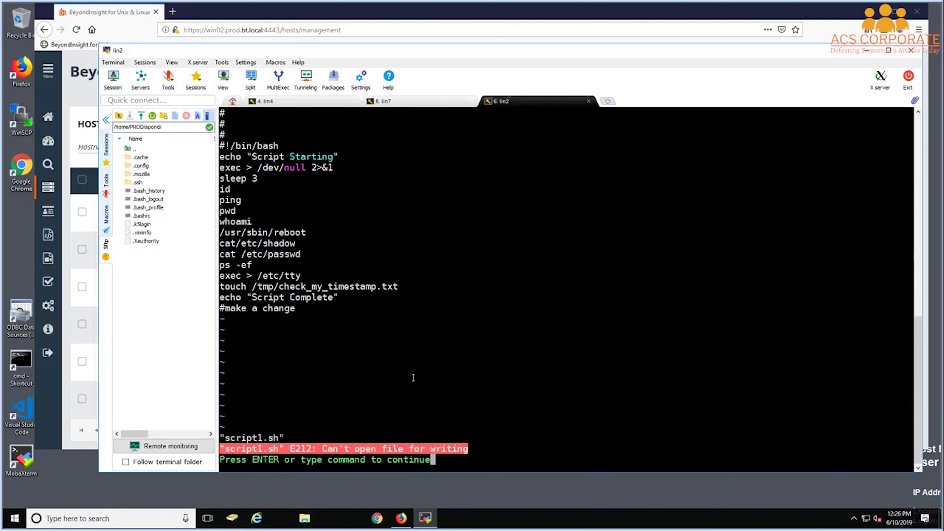
text(:wq!)
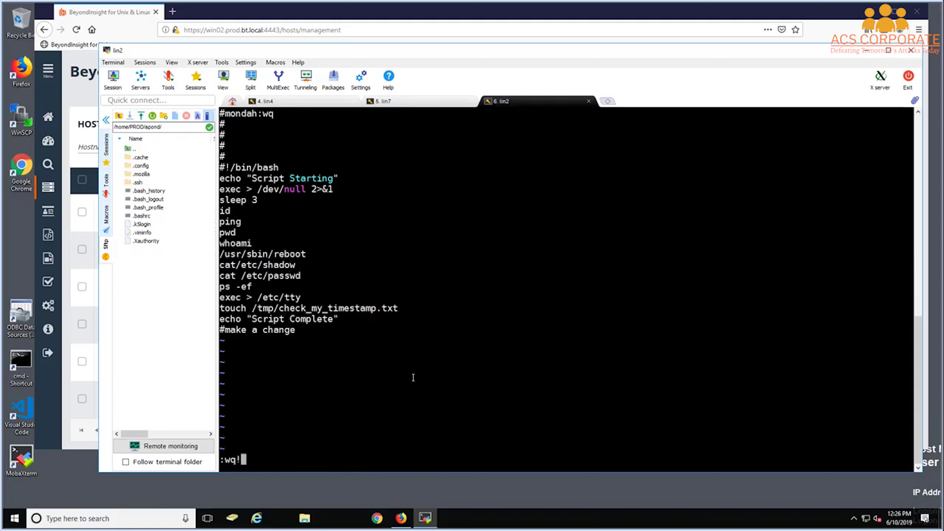
key(Return)
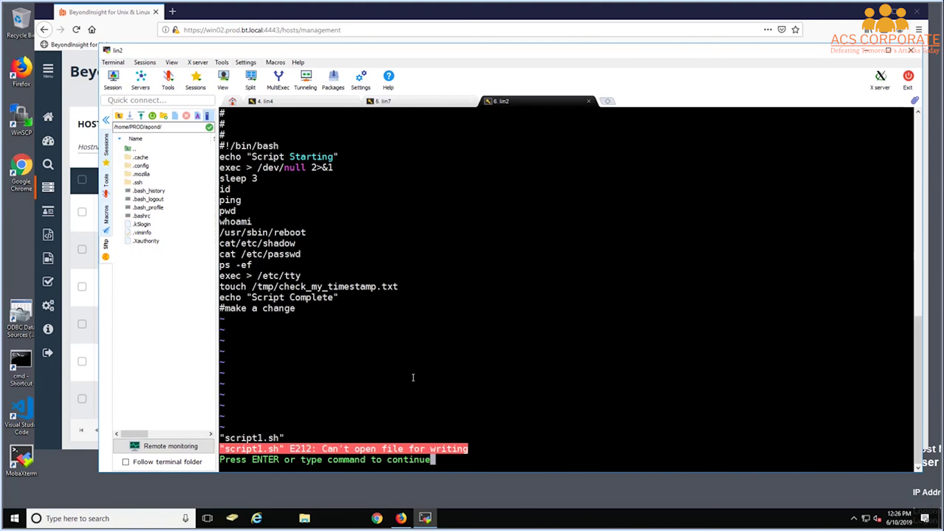
text(:q!)
key(Return)
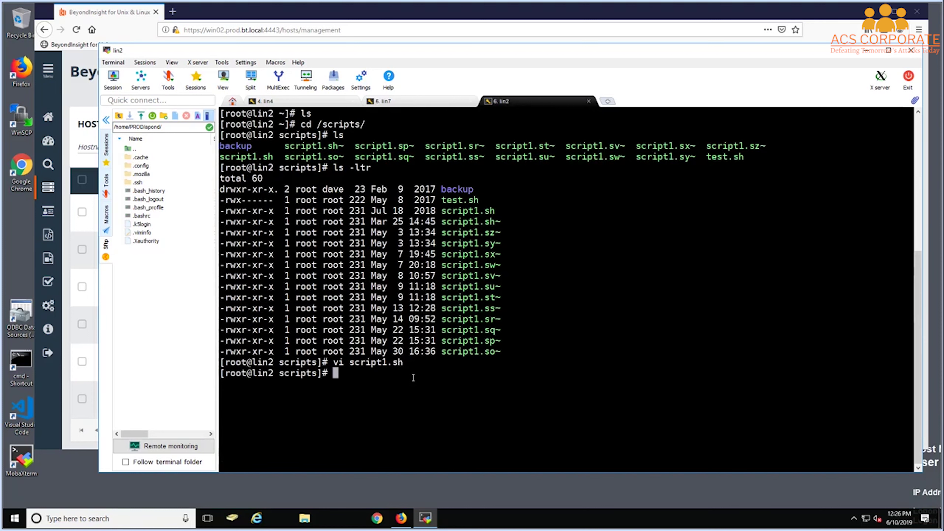
Confirm the shell runs as root with id, then run ./script1.sh
text(id)
key(Return)
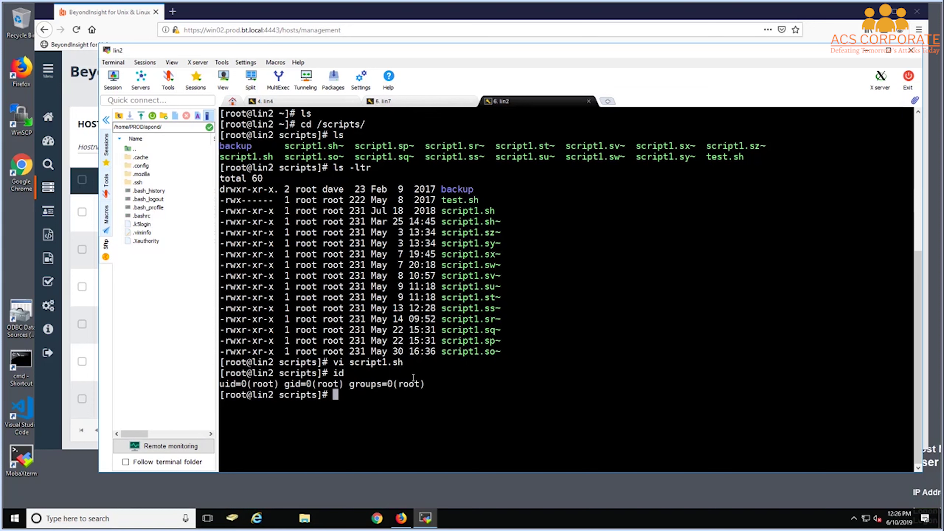
text(./script1.sh)
key(Return)
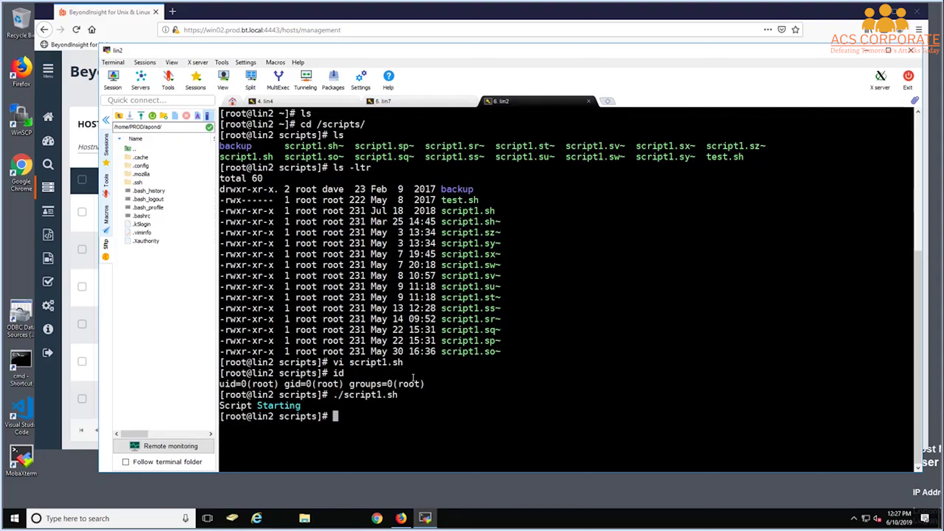
key(Return)
key(Return)
Attempt shutdown -r now, which is denied, then exit the root shell
text(shutdown)
key(BackSpace)
key(BackSpace)
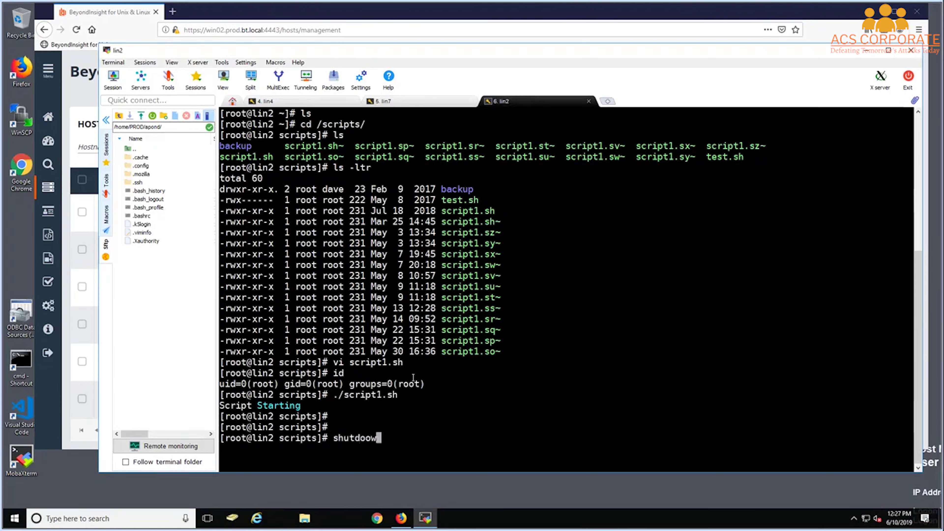
text(wn -r now)
key(Return)
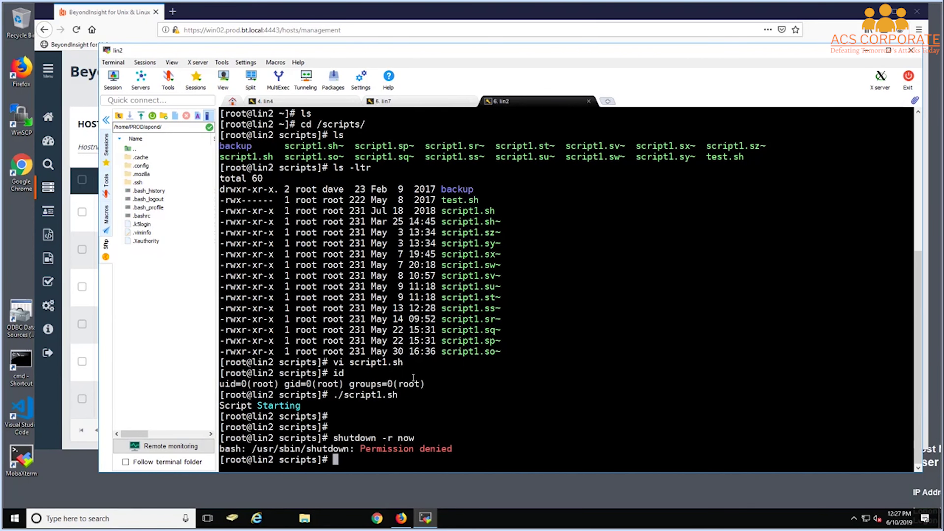
key(Return)
key(Return)
key(Return)
key(Return)
text(exi)
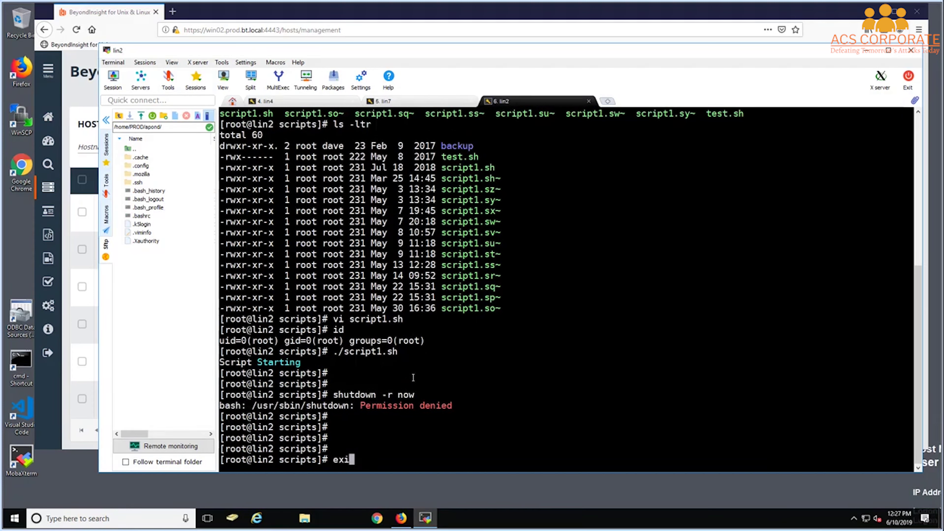
text(t)
key(Return)
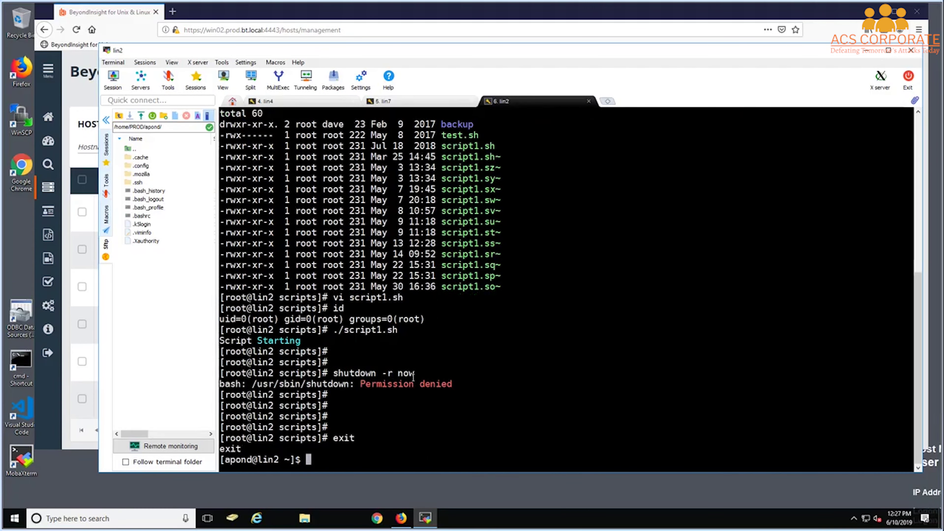
Clear the terminal and run pbrun listlogs to list the recorded session logs
text(clear)
key(Return)
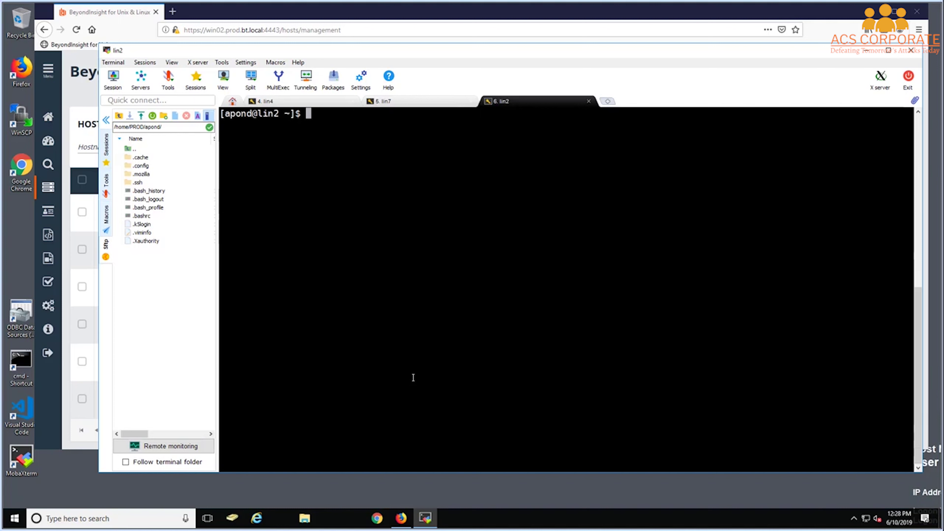
text(pbrun listlogs)
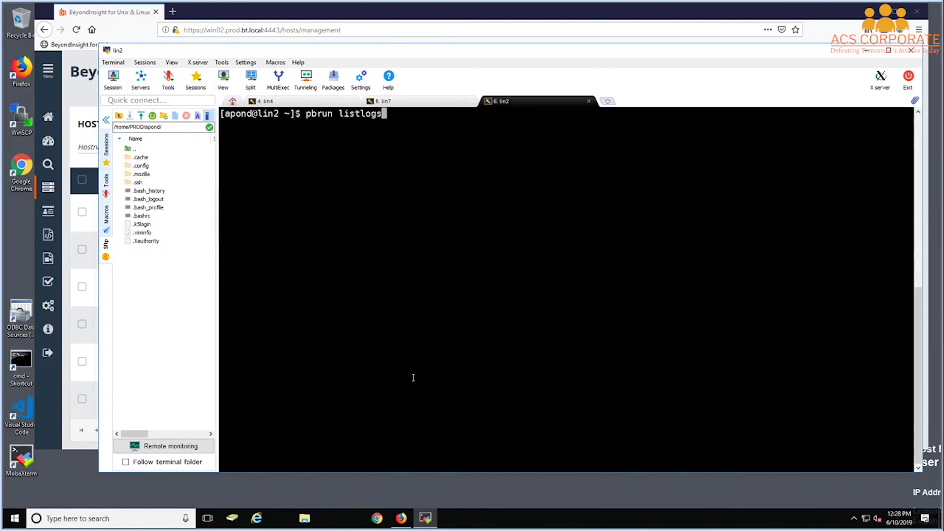
key(Return)
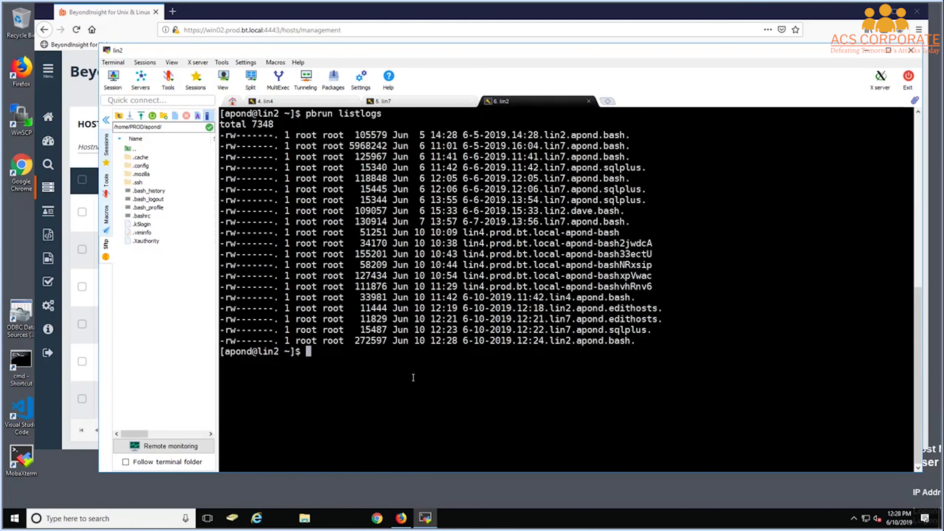
Copy the newest lin2 bash log filename and run pbrun replay on it
drag(633, 341, 467, 342)
right_click(467, 341)
click(487, 98)
click(347, 372)
text(pbrun show)
key(BackSpace)
key(BackSpace)
key(BackSpace)
key(BackSpace)
text(replay)
key(BackSpace)
key(BackSpace)
key(BackSpace)
text(lay)
right_click(347, 371)
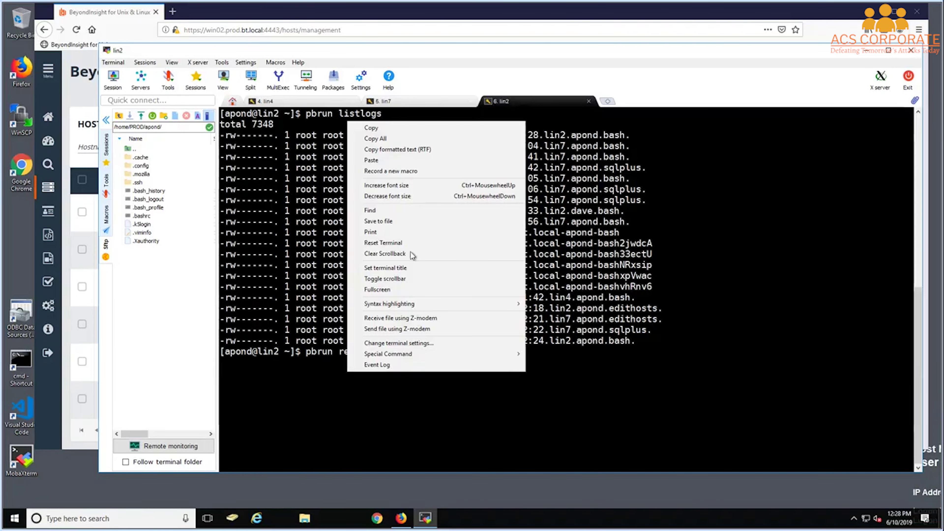
click(371, 160)
key(Return)
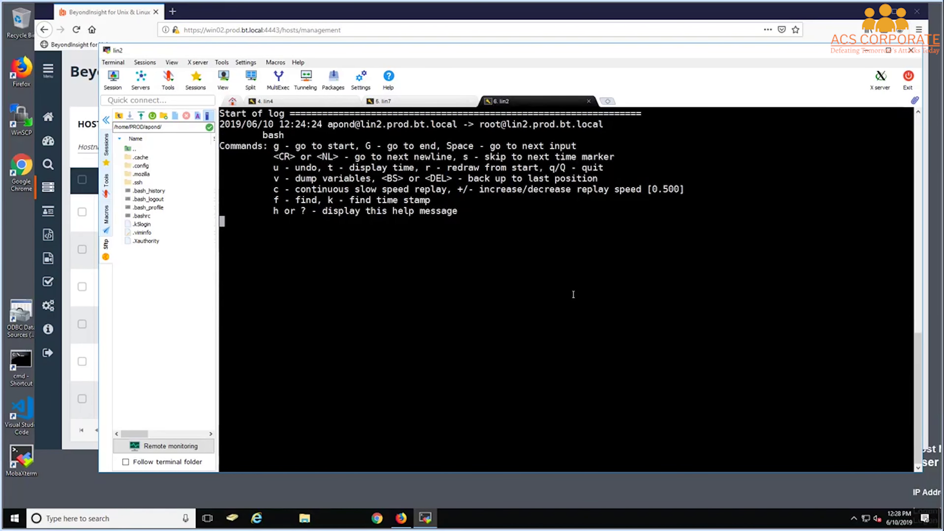
Step through the replay, show its time stamps, quit, and recall the replay command for editing
key(c)
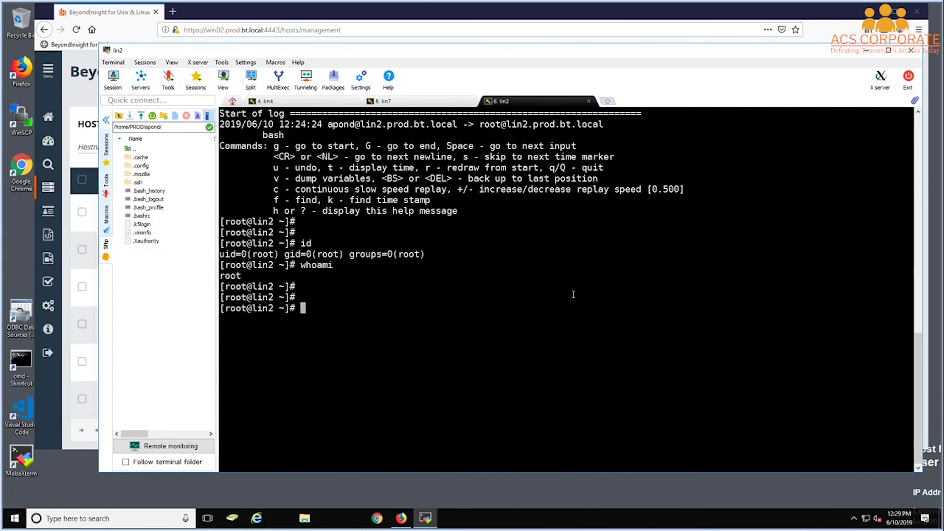
key(BackSpace)
key(BackSpace)
key(BackSpace)
key(BackSpace)
key(BackSpace)
key(BackSpace)
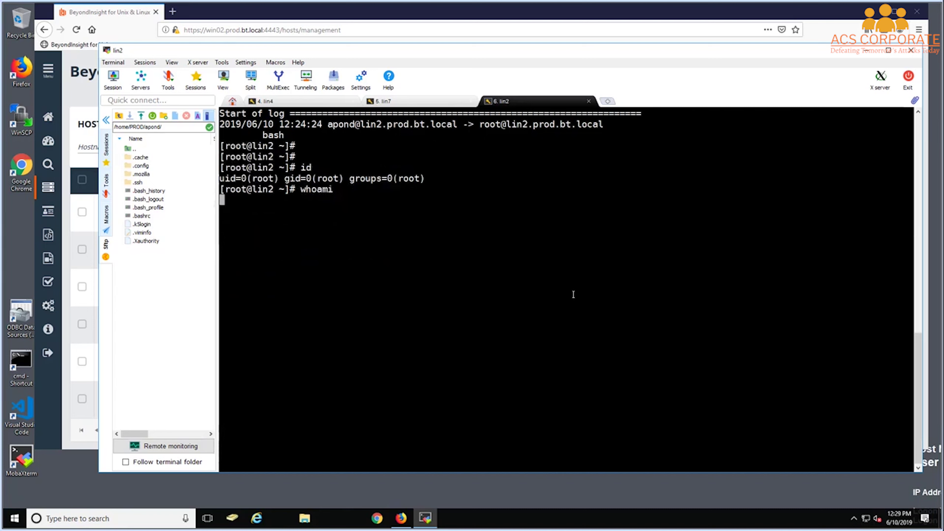
key(t)
key(t)
key(t)
key(t)
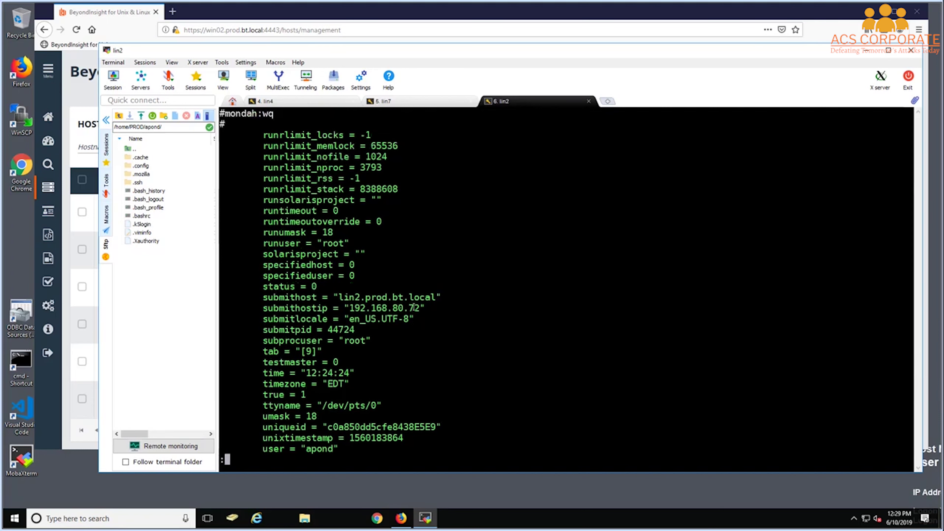
key(q)
key(Return)
key(Up)
key(Left)
key(Left)
key(Left)
key(Left)
key(Left)
key(Left)
key(Left)
key(Left)
key(Left)
key(Left)
key(Left)
key(Left)
key(Left)
key(Left)
key(Left)
key(Left)
key(Left)
key(Left)
key(Left)
key(Left)
key(BackSpace)
key(BackSpace)
key(BackSpace)
key(BackSpace)
key(BackSpace)
key(BackSpace)
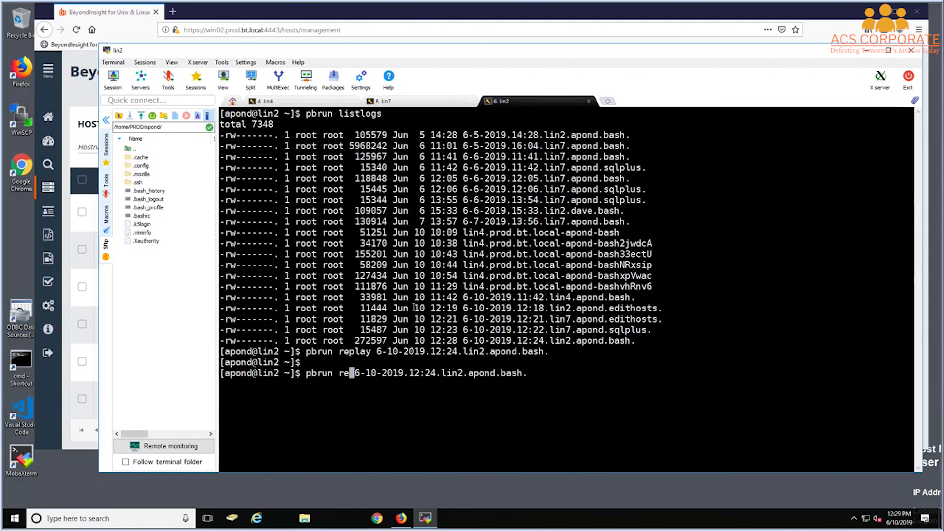
text(history)
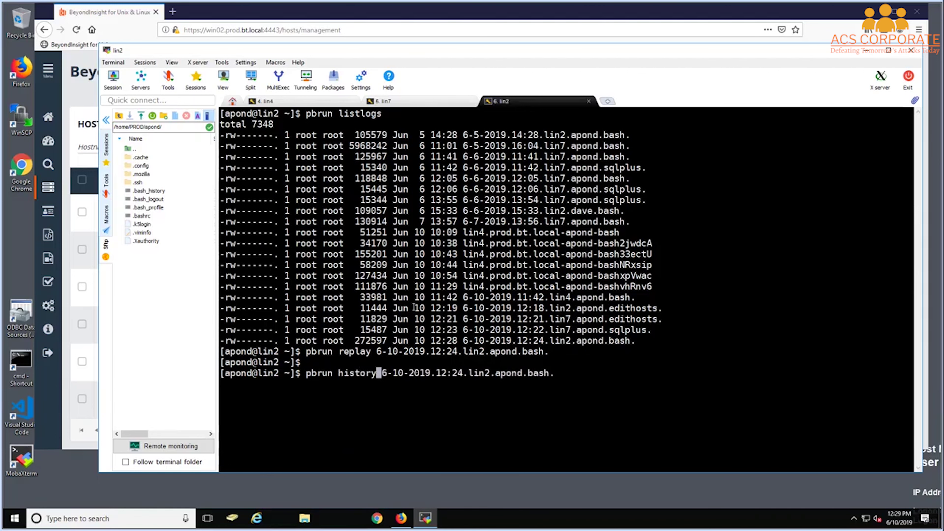
key(Return)
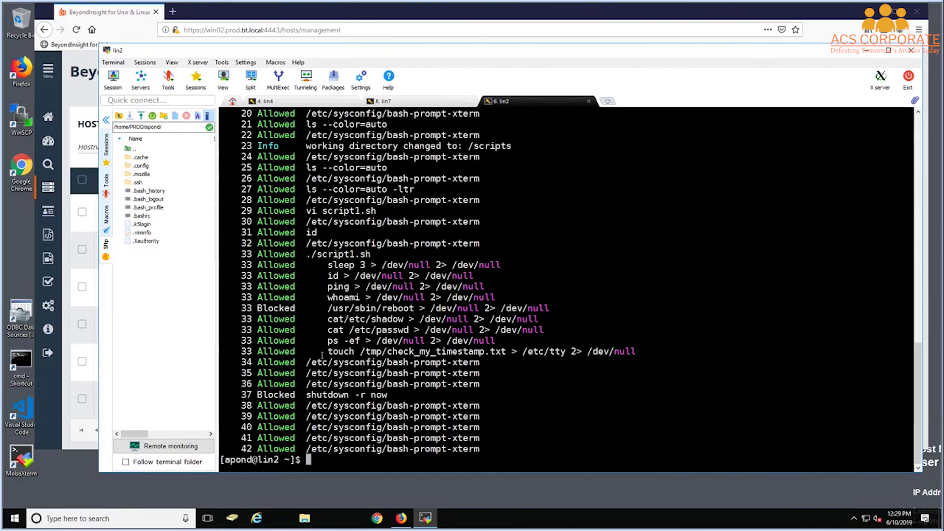
scroll(411, 307, up, 12)
scroll(405, 312, up, 2)
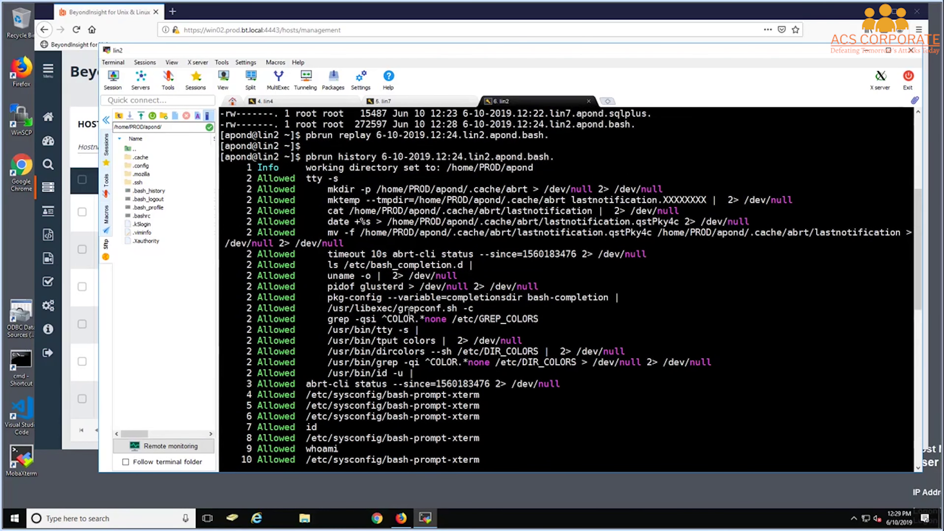
drag(457, 169, 497, 168)
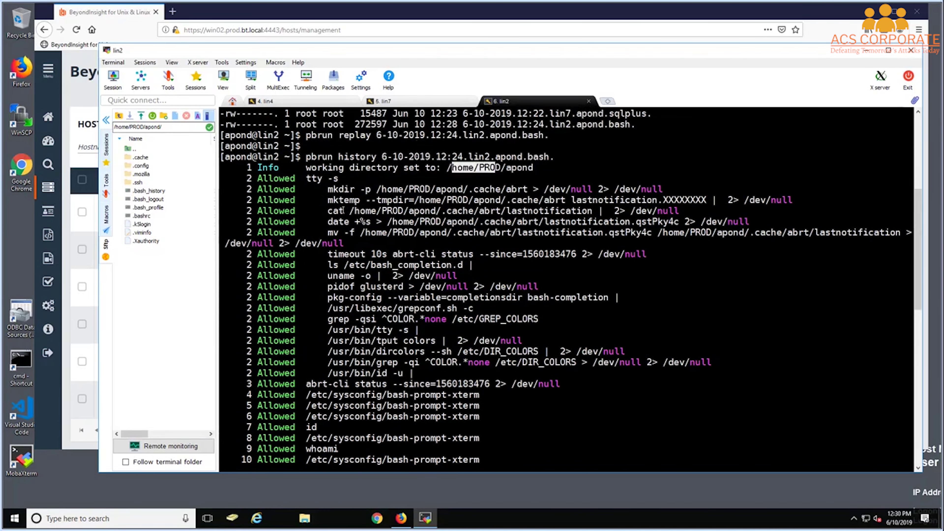
scroll(299, 396, down, 2)
drag(305, 361, 326, 384)
scroll(330, 381, down, 6)
scroll(329, 381, down, 6)
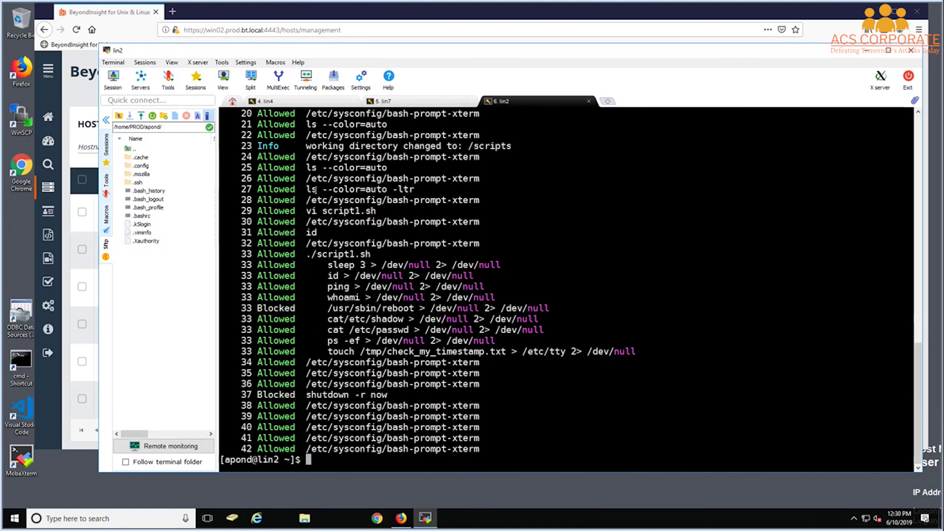
drag(371, 253, 292, 254)
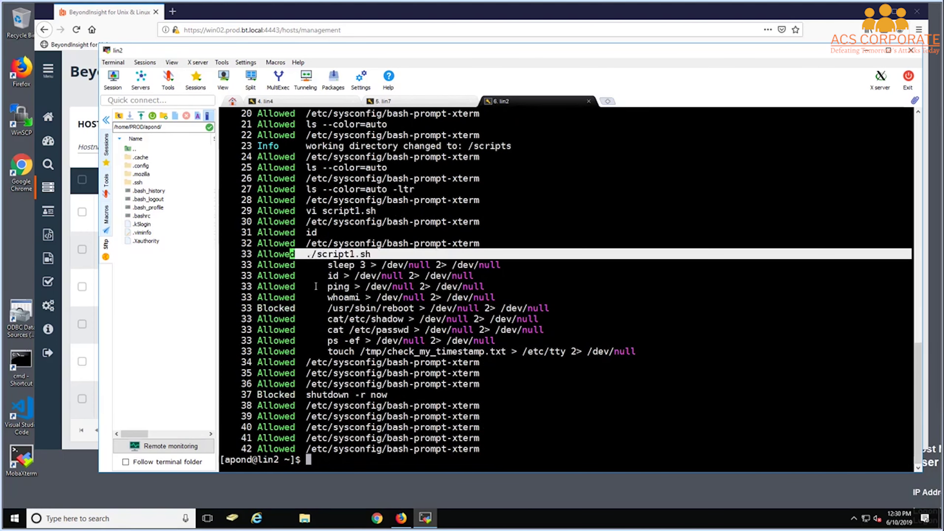
drag(329, 322, 417, 330)
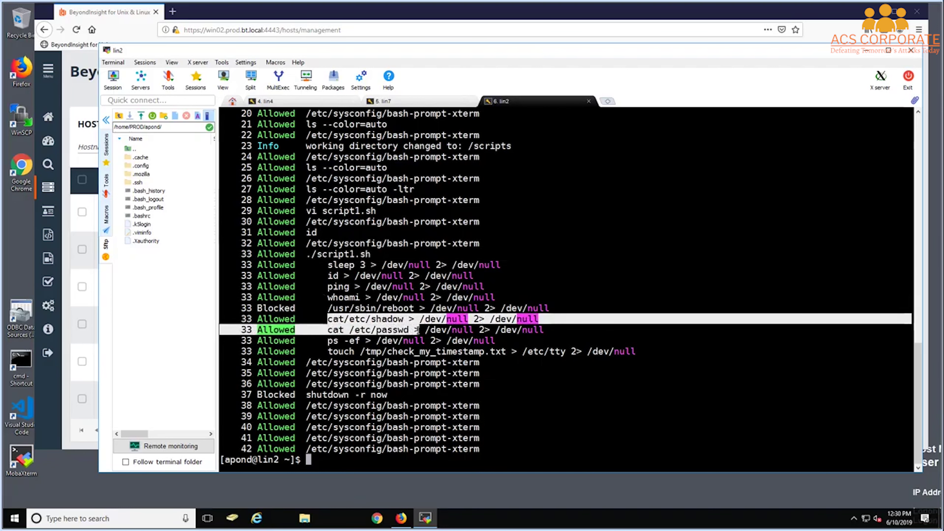
drag(274, 308, 430, 307)
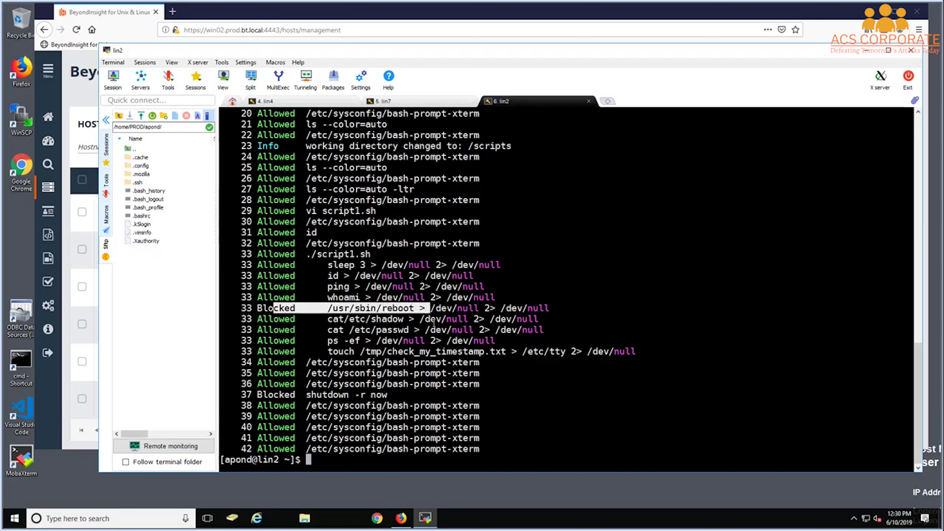
drag(264, 395, 395, 397)
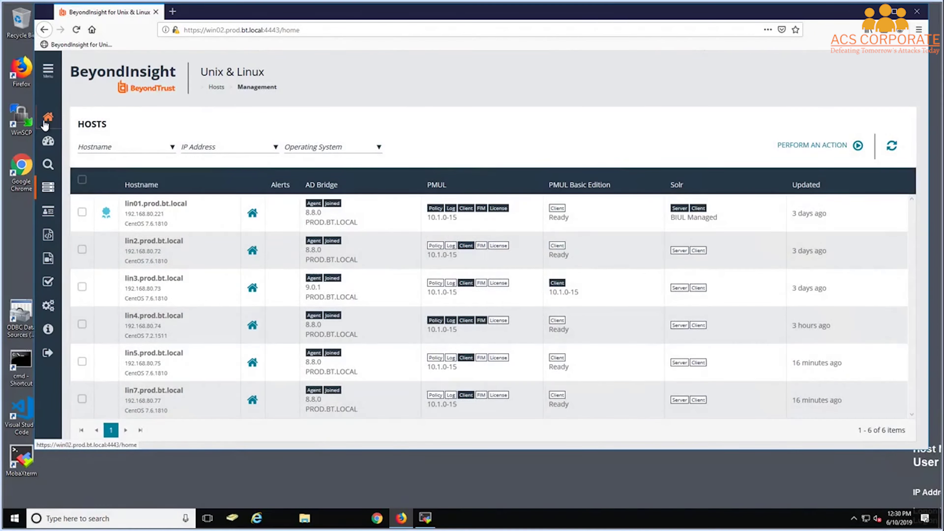
Load lin01's event log for TODAY from /var/log/pb.eventlog
click(45, 124)
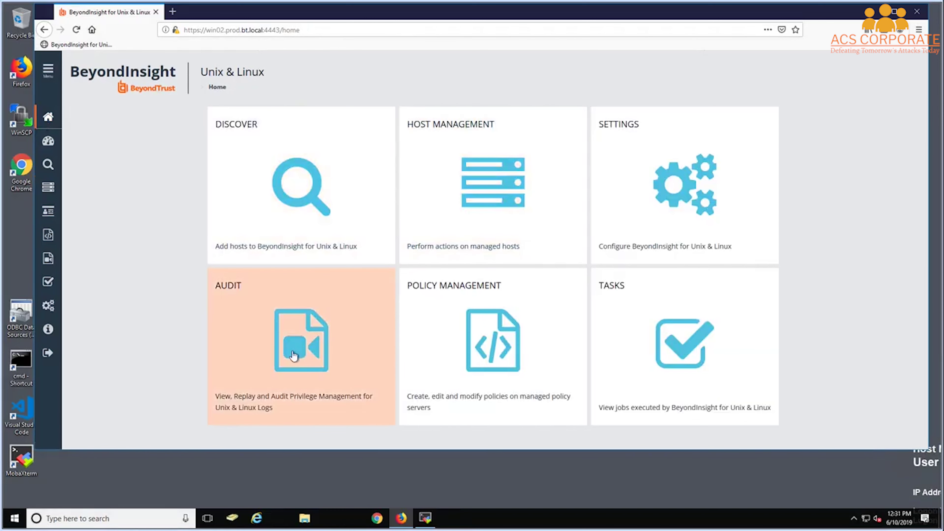
click(293, 356)
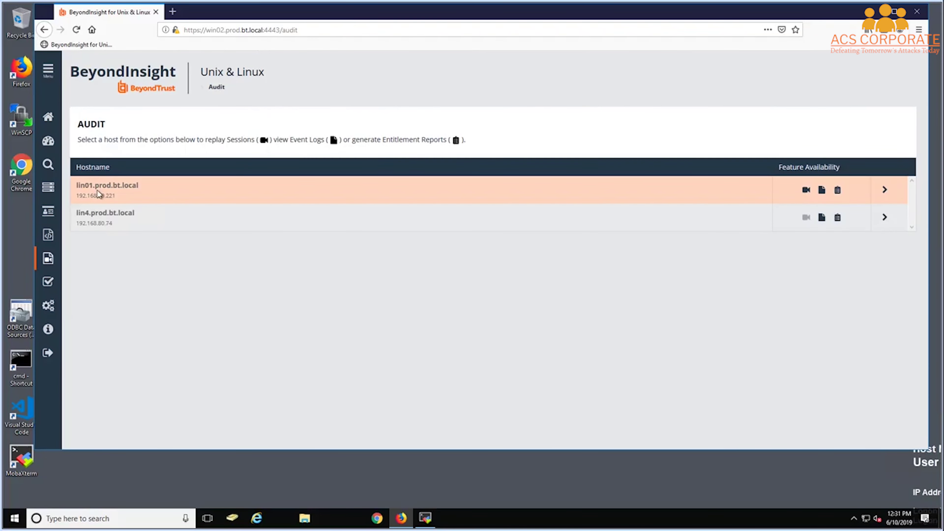
click(434, 191)
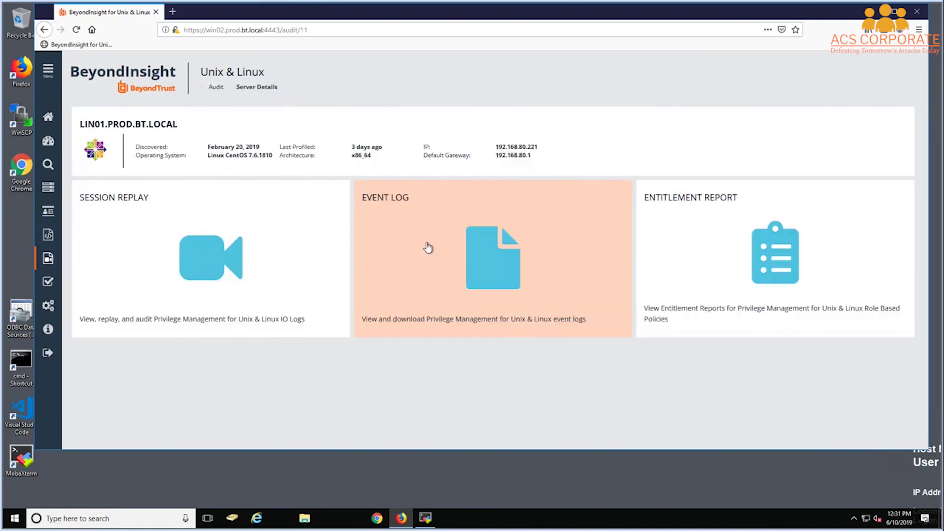
click(482, 244)
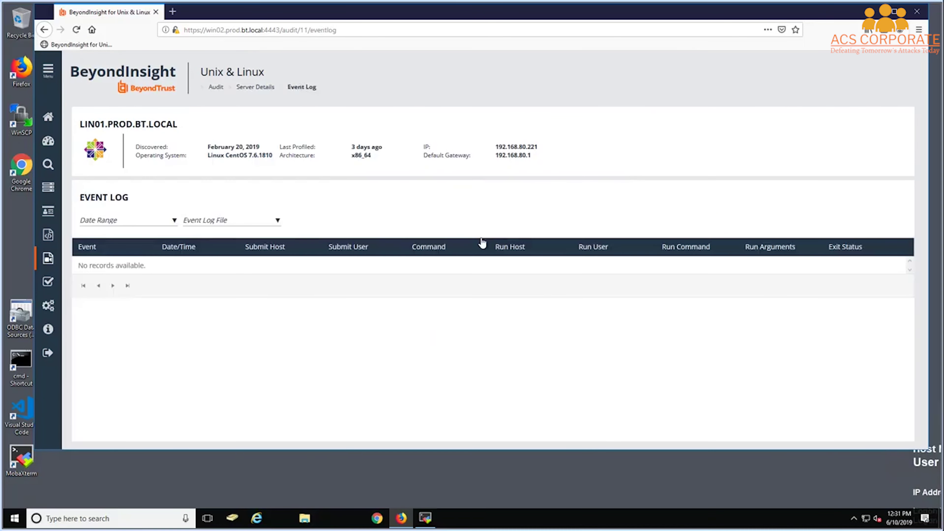
click(216, 220)
click(174, 220)
click(94, 268)
click(214, 222)
click(209, 271)
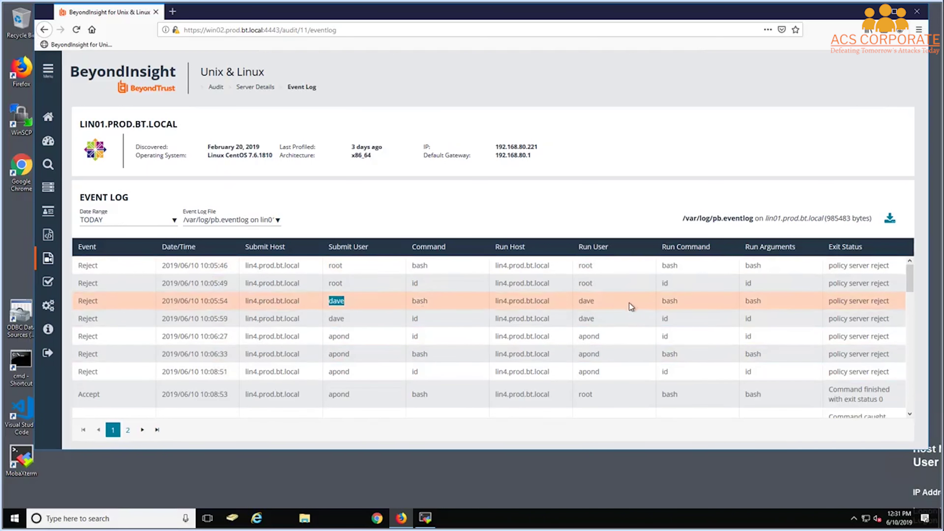
Inspect the details of the 10:08:53 accepted bash event
scroll(442, 382, down, 3)
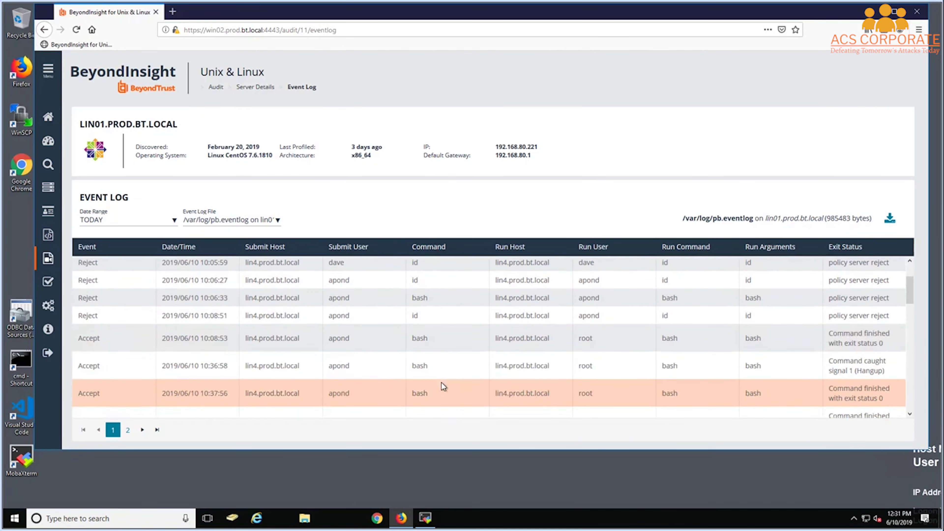
drag(430, 338, 424, 337)
click(417, 336)
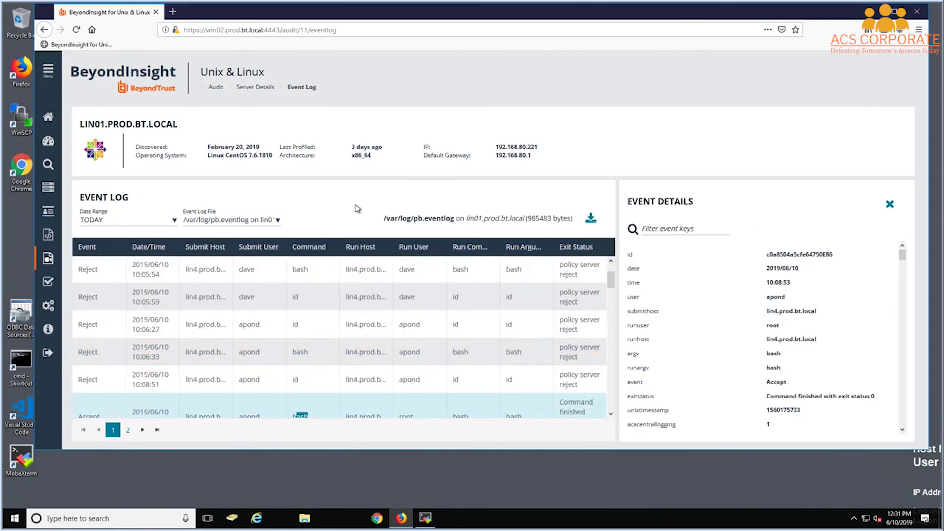
click(889, 204)
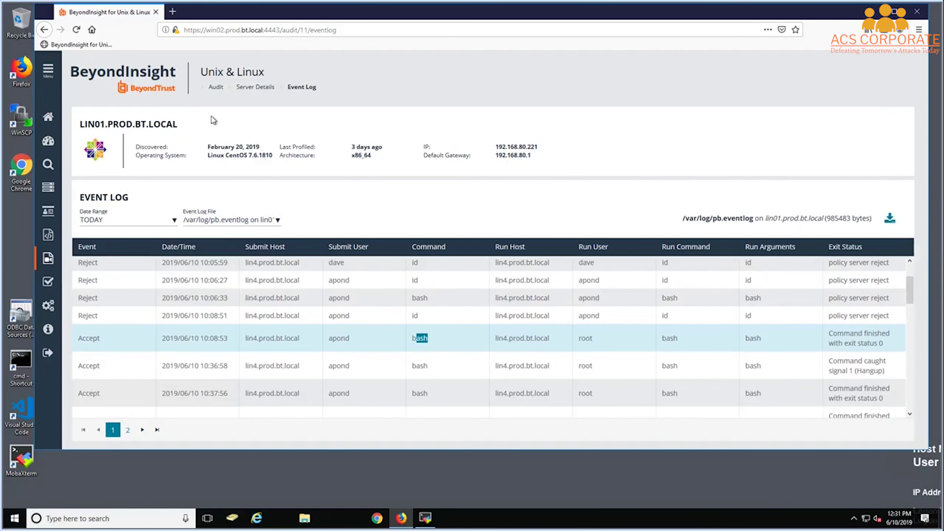
Open lin01's Session Replay and play the 12:24:24 pm lin2 bash session
click(256, 88)
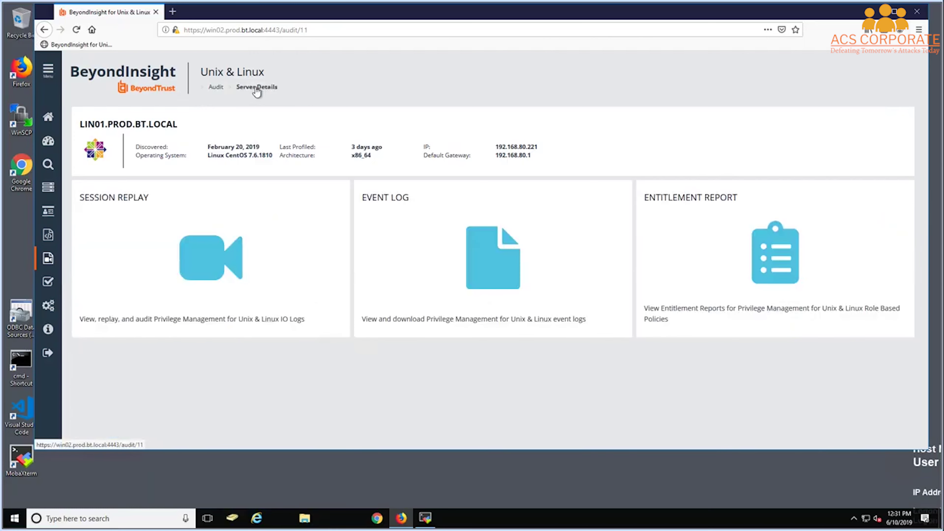
click(142, 207)
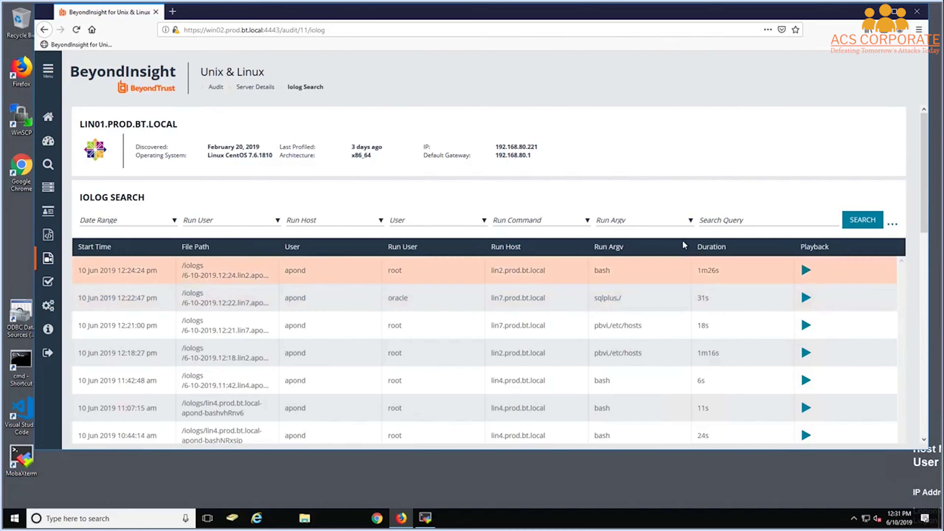
click(724, 220)
text(select)
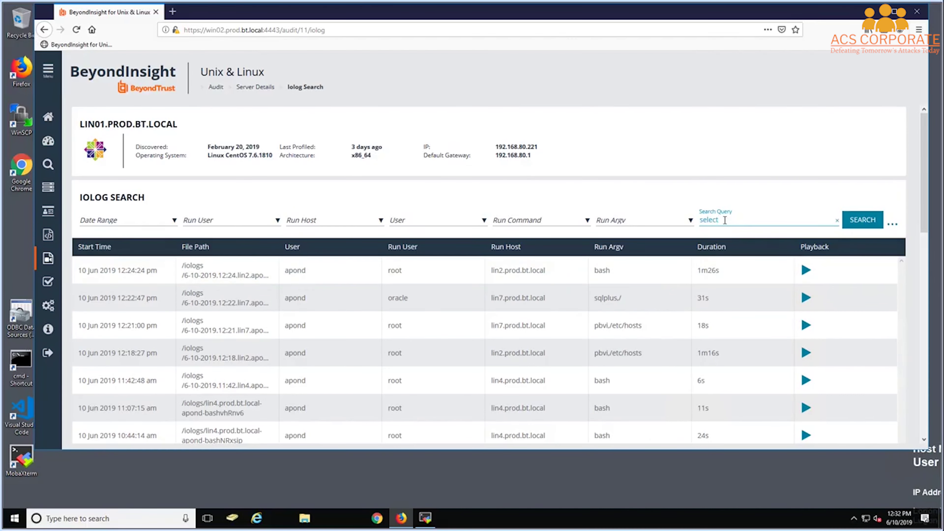
key(Return)
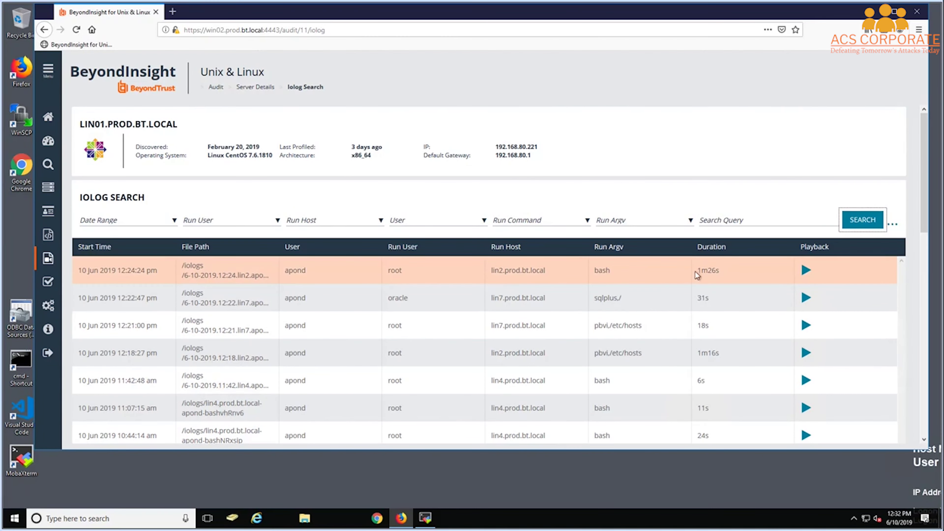
click(806, 271)
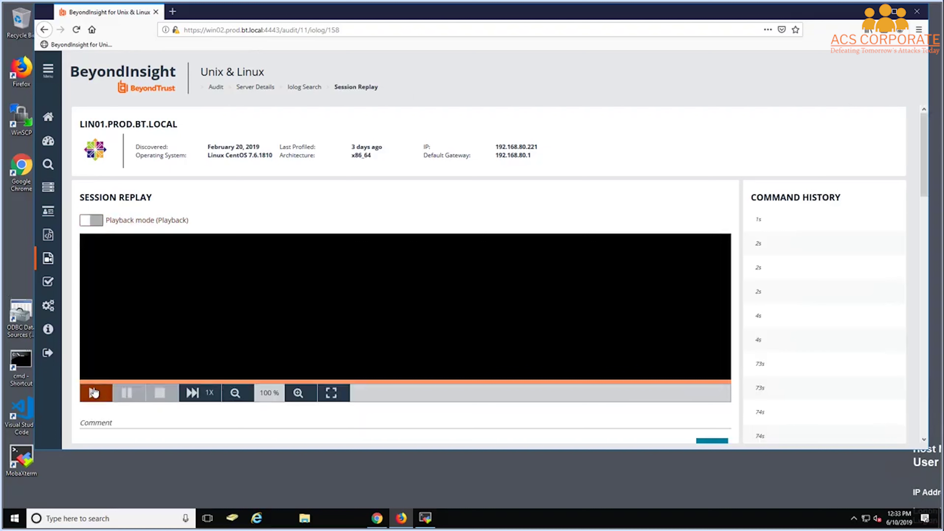
Play the lin2 root session replay and enlarge its text to 150%
click(94, 392)
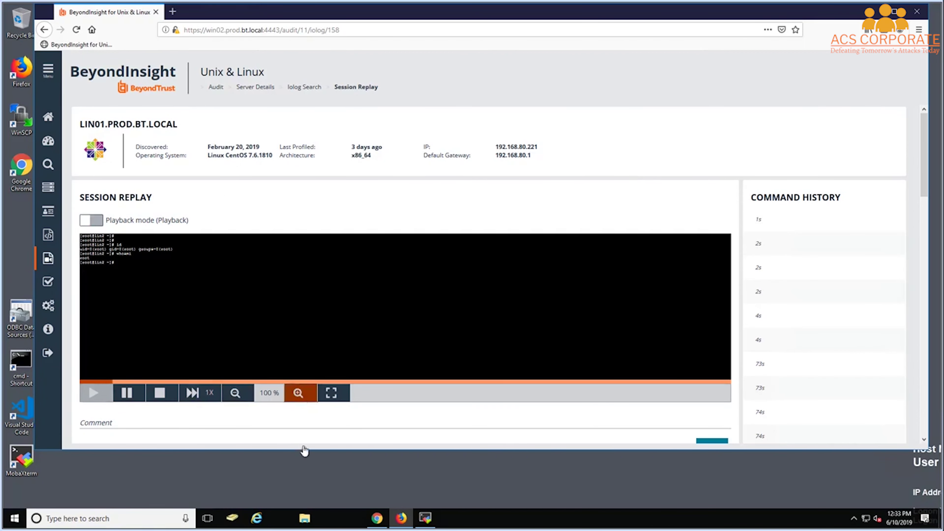
click(288, 396)
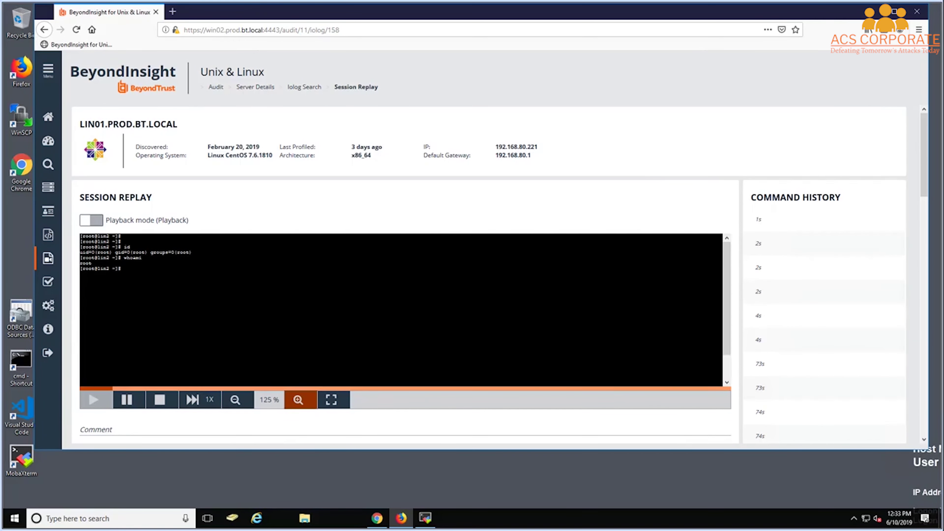
click(298, 400)
scroll(806, 249, down, 3)
scroll(806, 185, down, 1)
scroll(816, 160, up, 5)
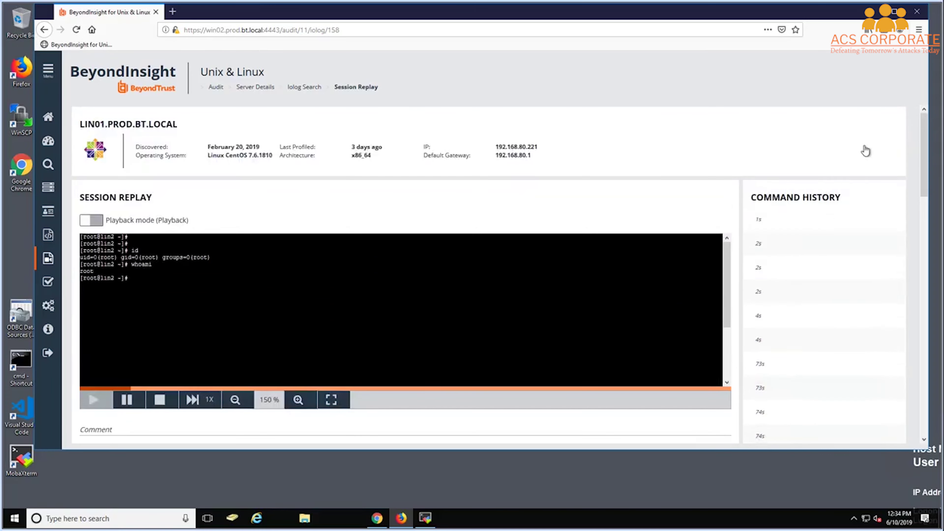
scroll(827, 227, down, 10)
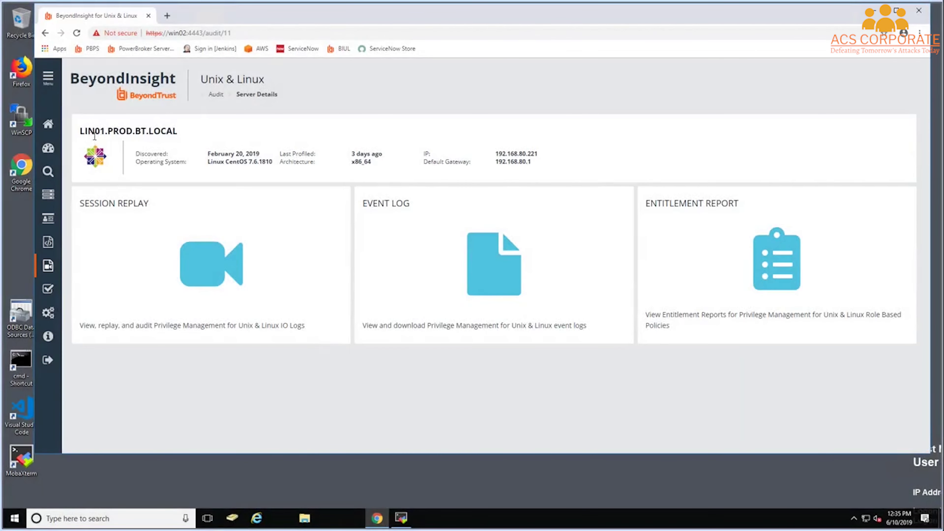
Load today's pb.eventlog for lin01, then replay the lin7 oracle sqlplus session enlarged
click(449, 274)
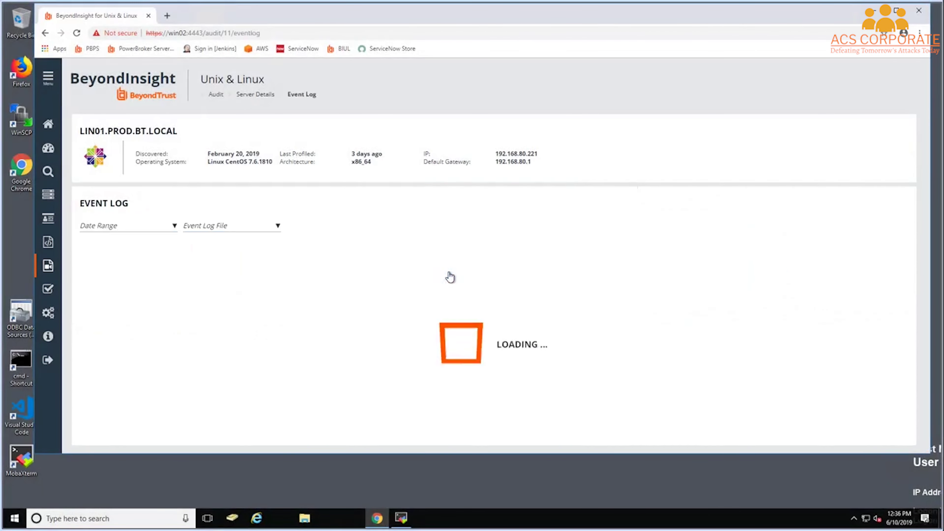
click(197, 228)
click(139, 227)
click(122, 271)
click(219, 227)
click(216, 274)
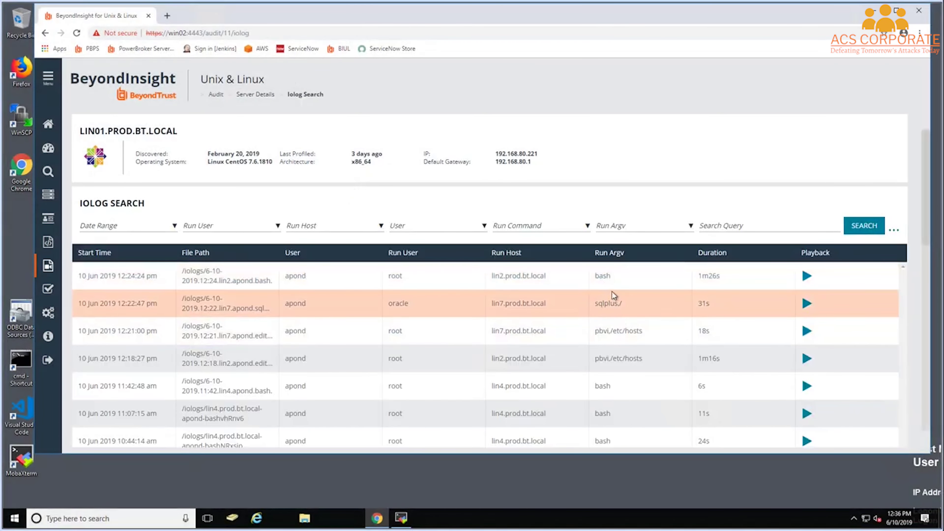
click(807, 303)
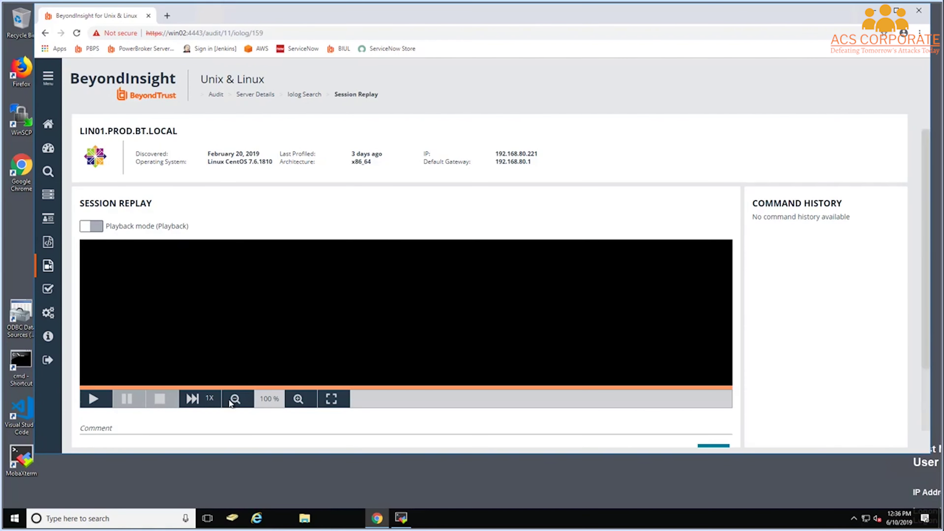
click(297, 399)
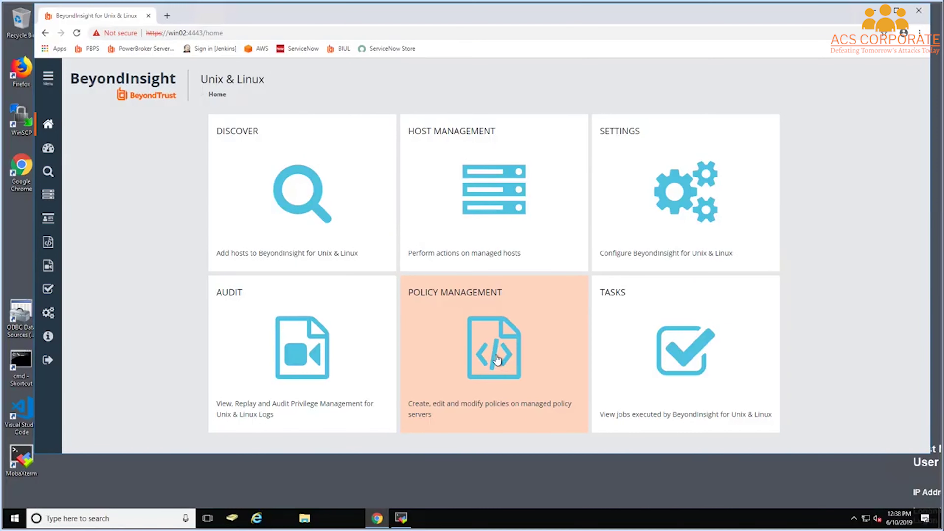
Go to lin4's Role Based Policy roles list and edit the Dockers Admin role
click(497, 360)
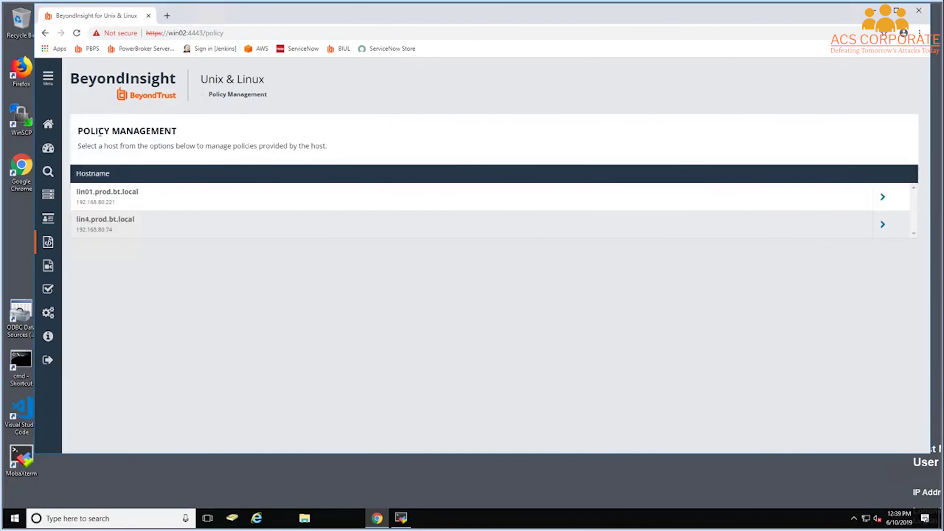
click(106, 225)
click(85, 236)
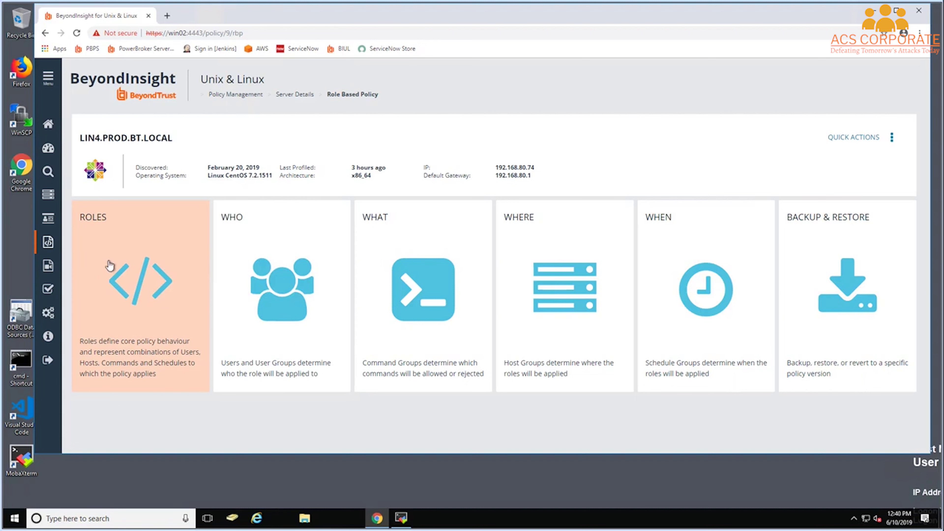
click(111, 235)
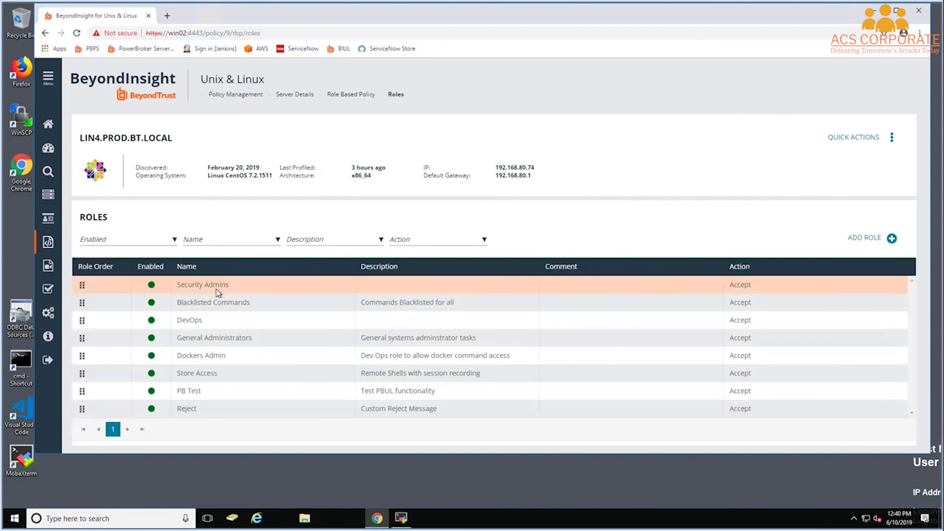
click(201, 355)
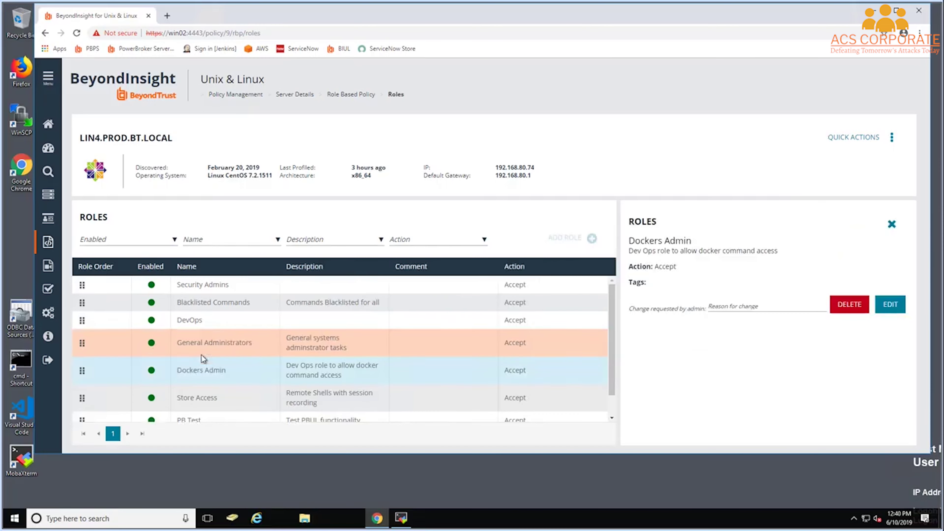
click(883, 311)
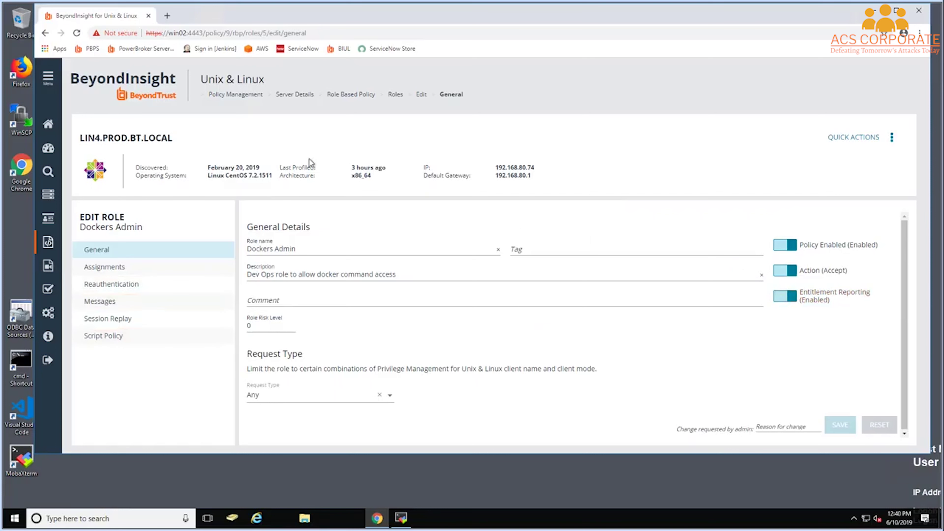
Open the Dockers Admin role's Assignments and inspect the Submit Users list
click(107, 273)
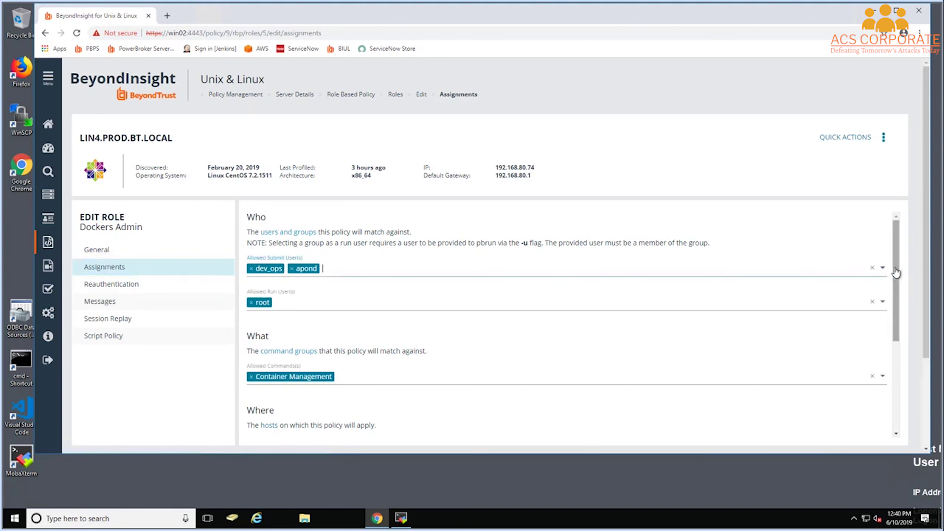
click(890, 269)
scroll(727, 313, down, 3)
scroll(727, 313, up, 5)
click(804, 222)
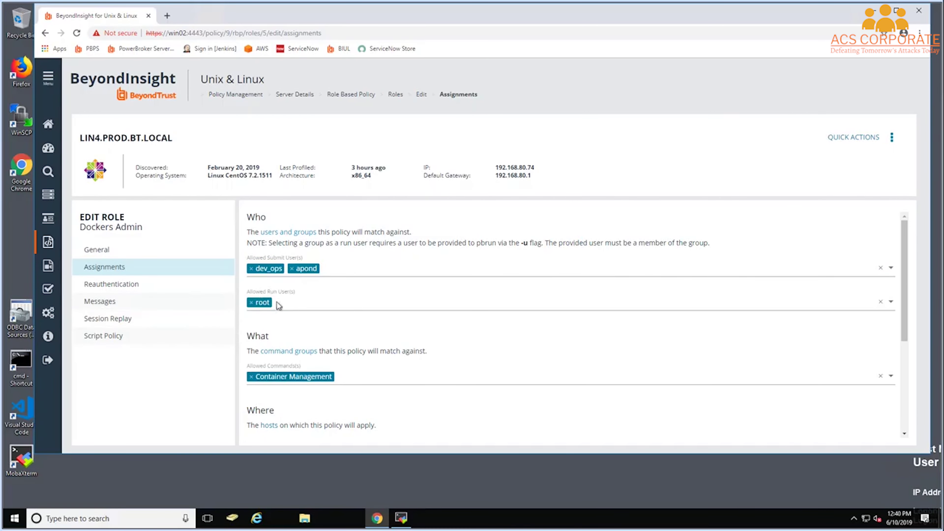
scroll(291, 377, down, 1)
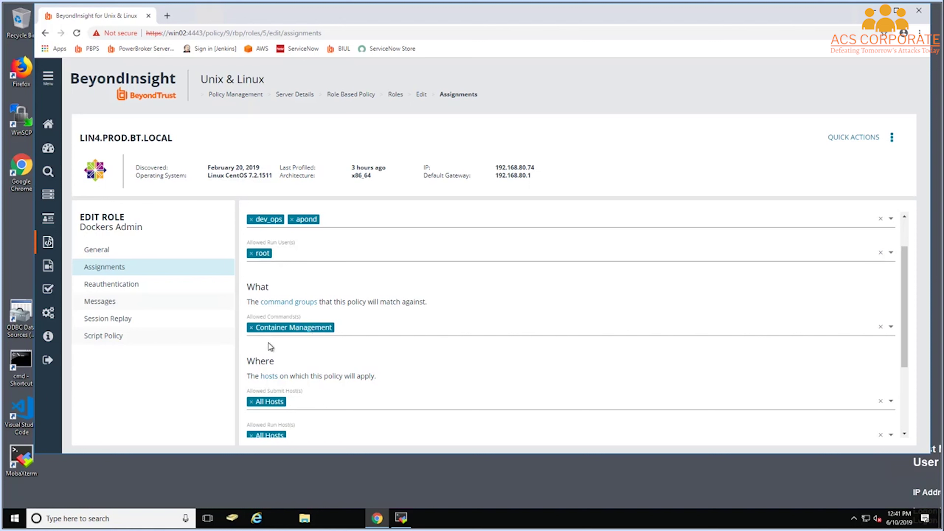
scroll(318, 349, down, 2)
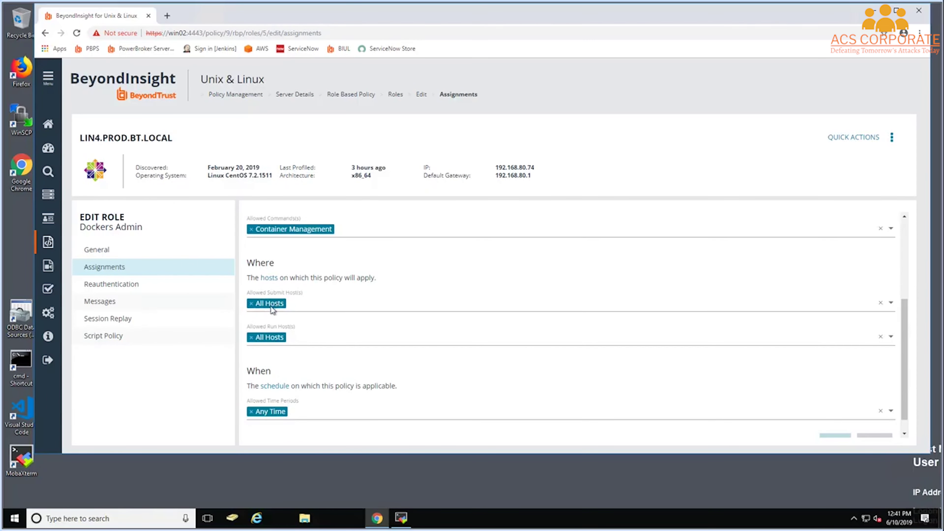
Inspect the Submit Hosts and Time Periods lists, then return to Role Based Policy
click(891, 303)
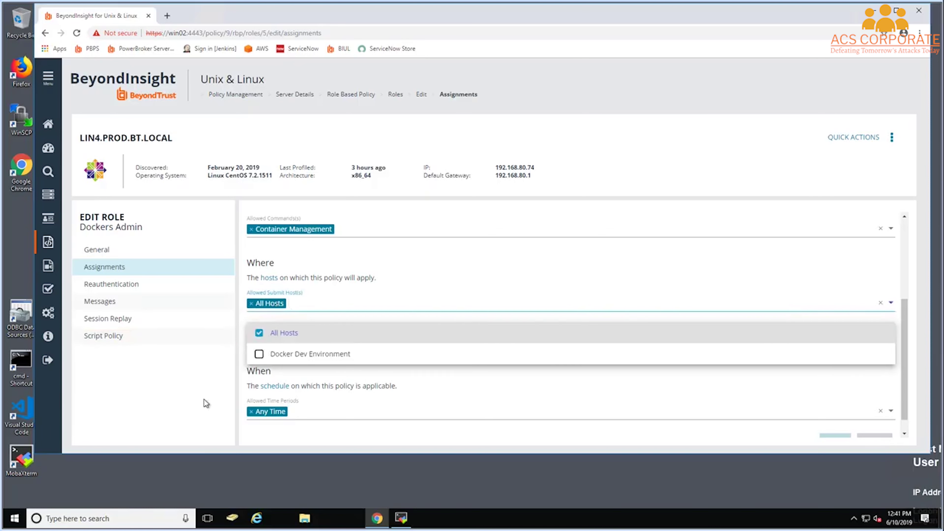
click(194, 405)
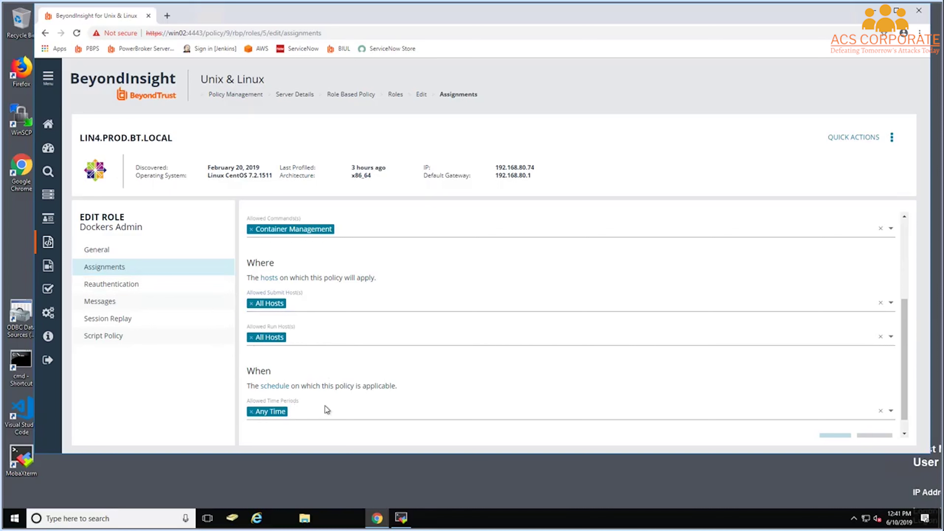
scroll(899, 427, down, 1)
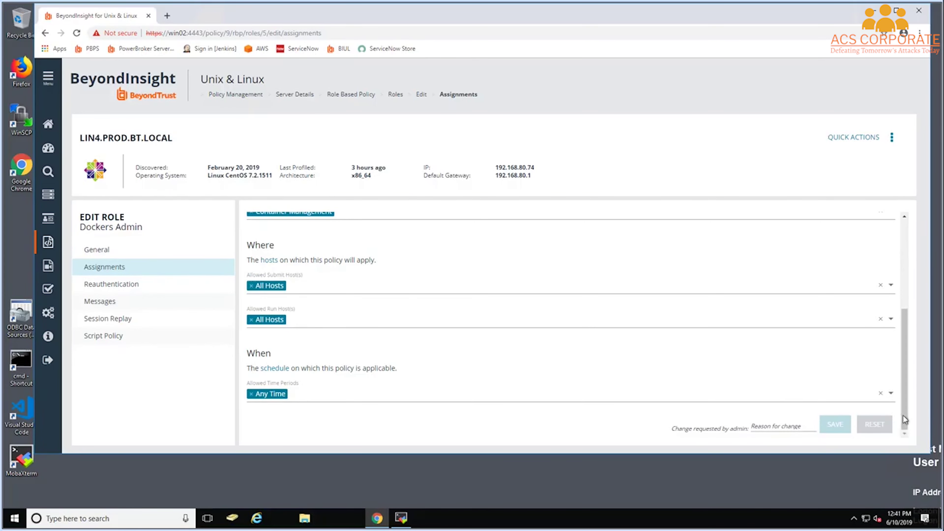
click(891, 397)
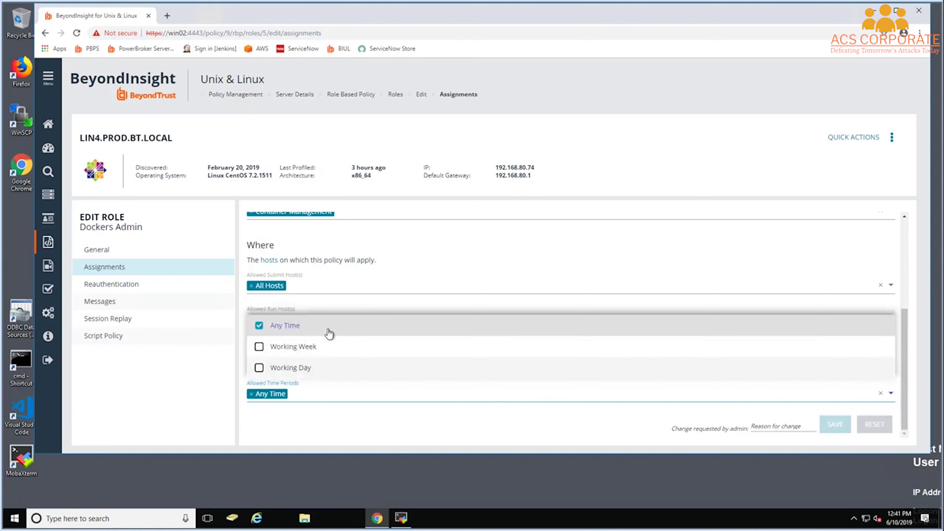
click(173, 405)
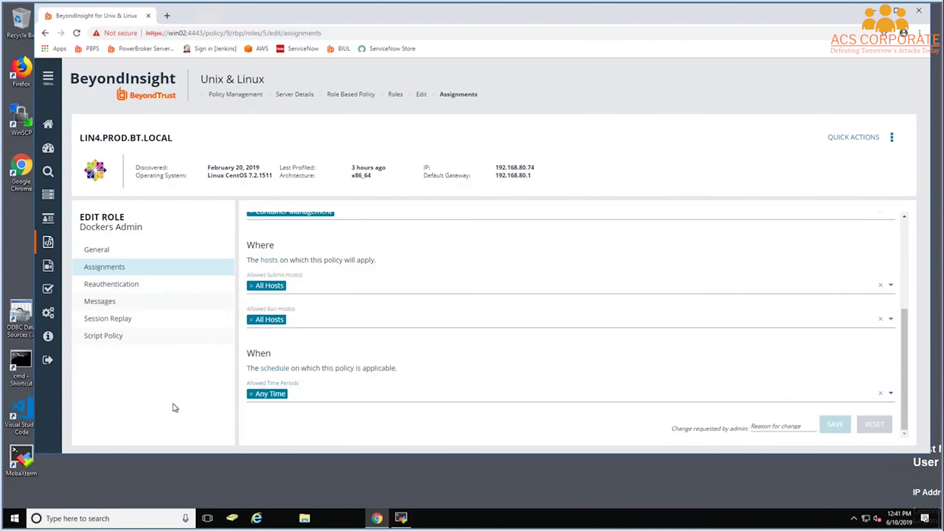
scroll(513, 367, up, 5)
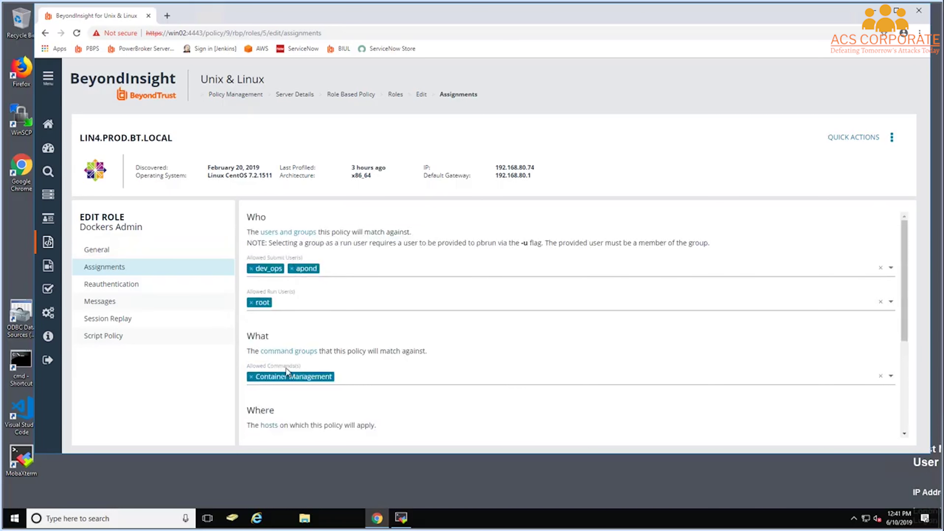
scroll(335, 383, down, 4)
scroll(316, 343, up, 2)
click(395, 94)
click(346, 94)
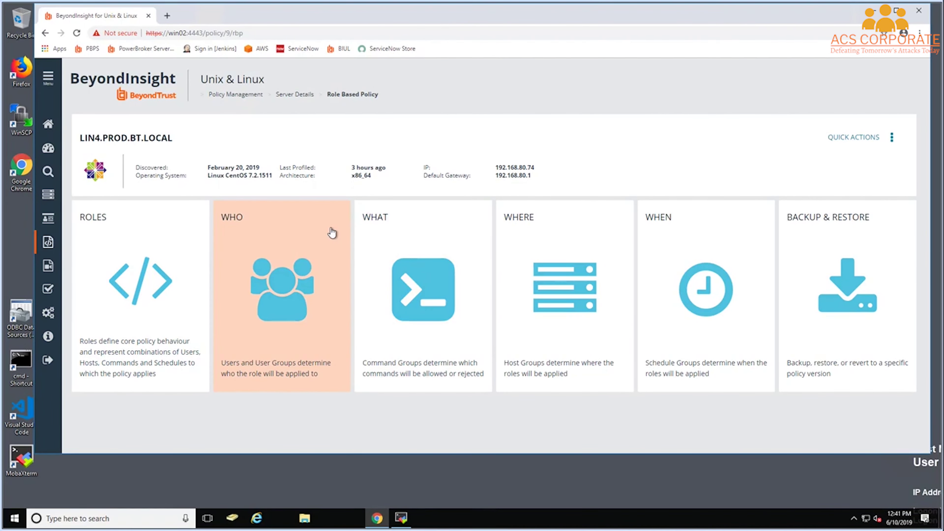
Browse the WHO users and groups with its Add User/Group options, then open lin4's Command Groups
click(332, 233)
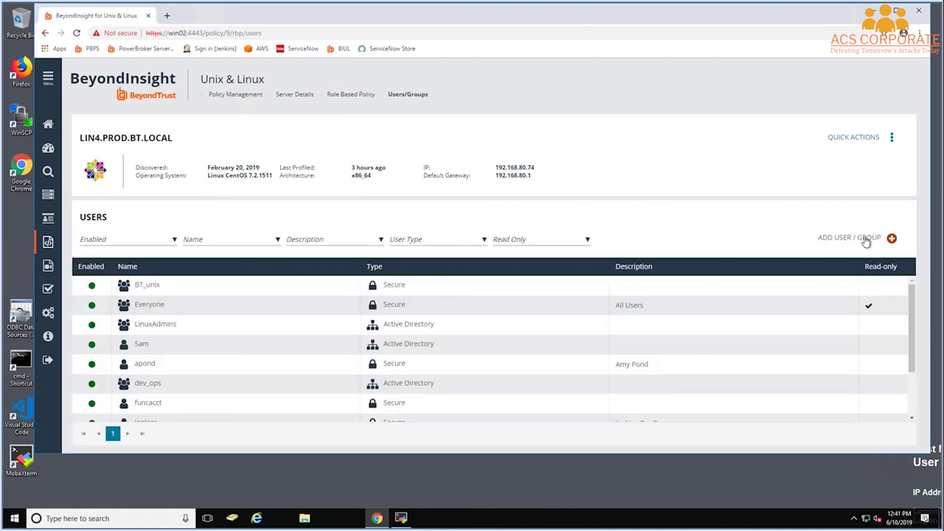
click(865, 241)
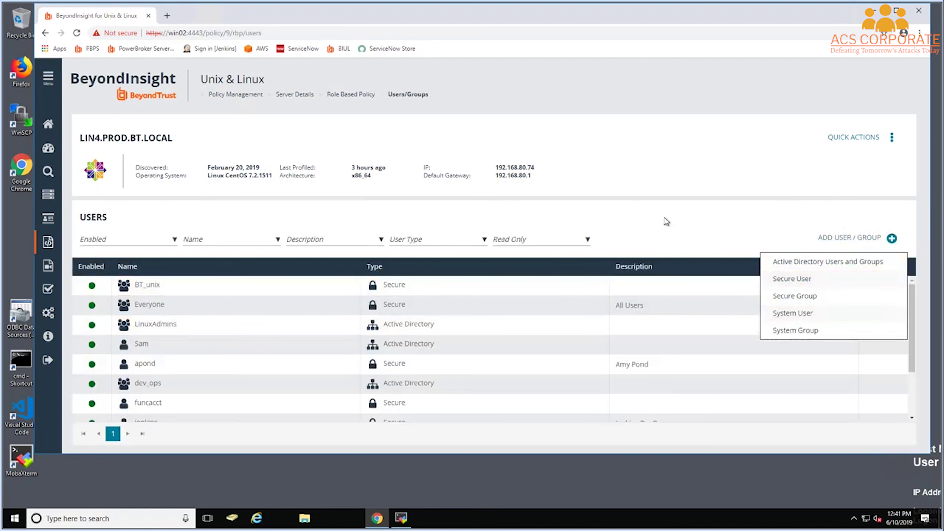
click(702, 173)
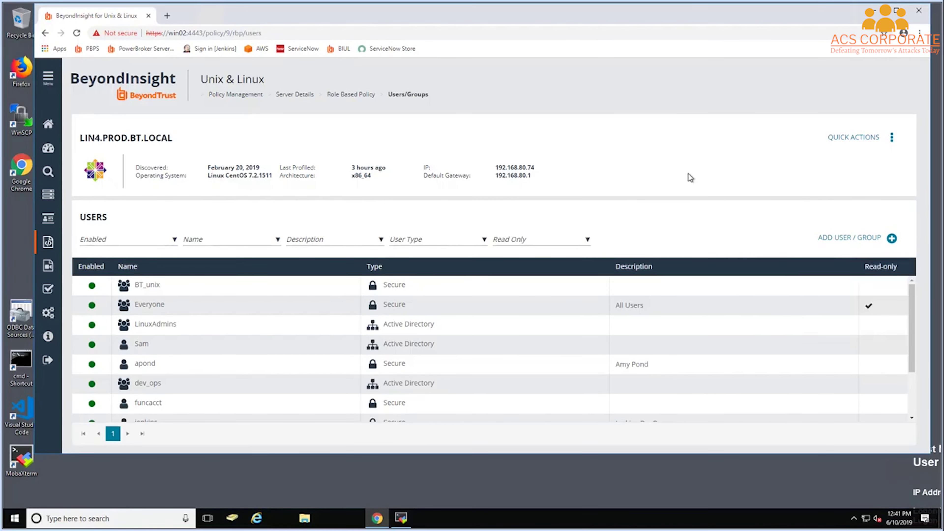
click(294, 96)
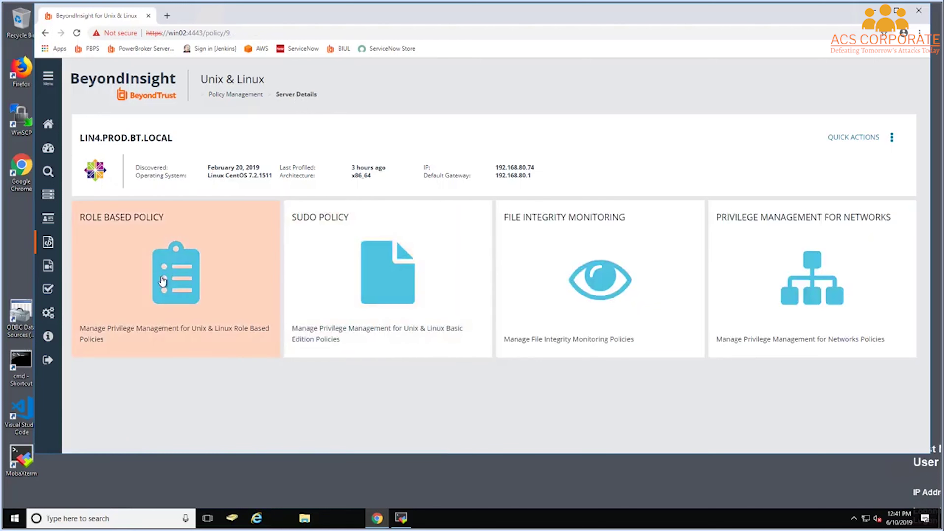
click(198, 294)
click(422, 293)
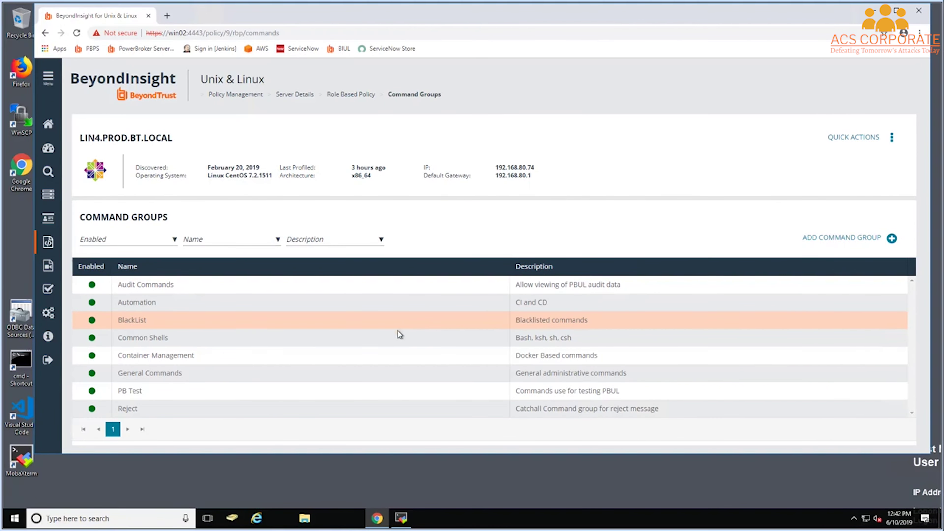
Add a new command entry 'dpcker-show' to the Container Management group's docker command list
click(136, 356)
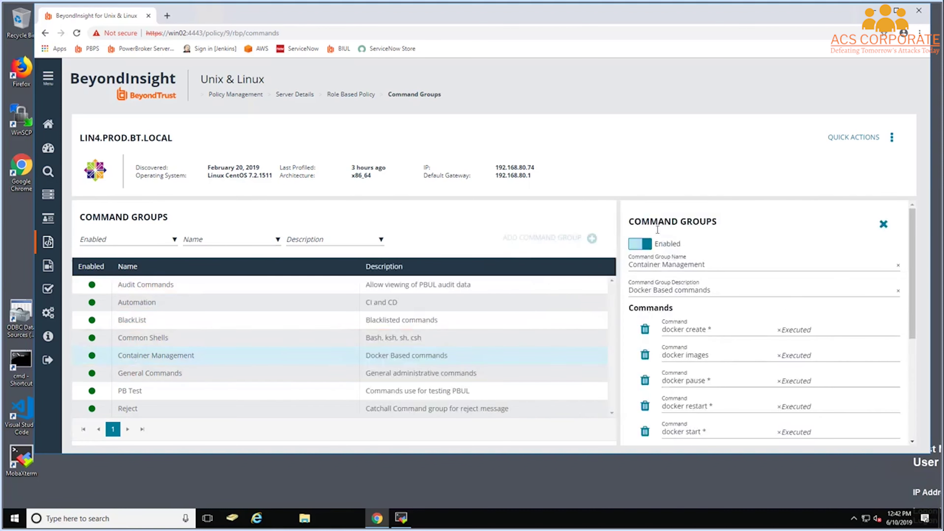
scroll(752, 353, down, 5)
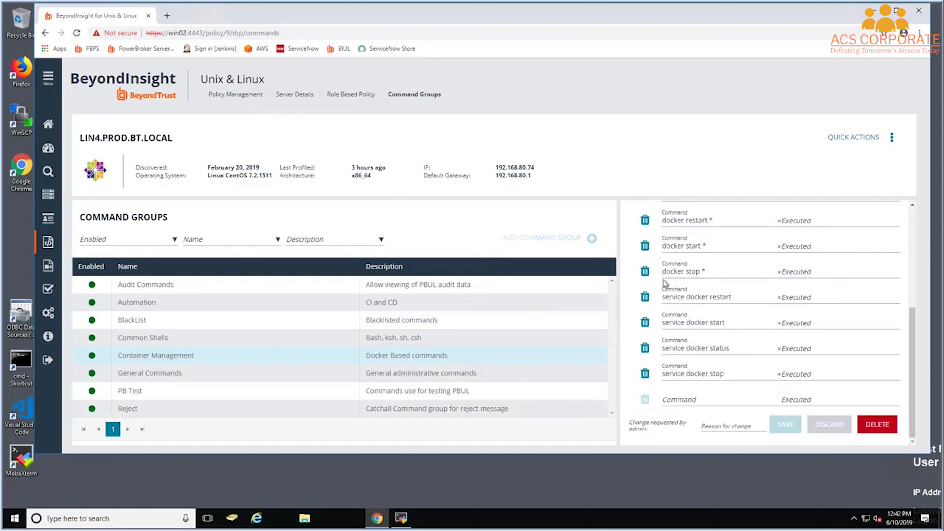
click(699, 398)
text(dp)
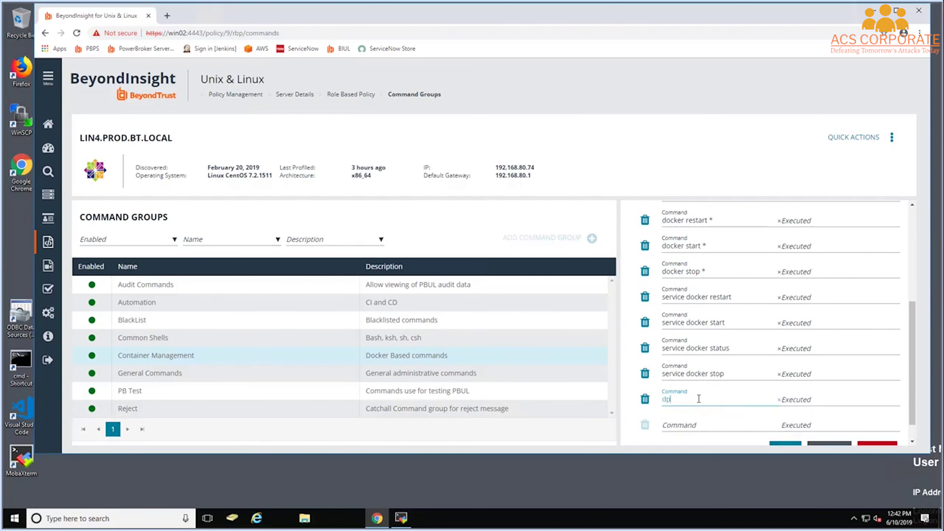
text(cker-show)
key(Tab)
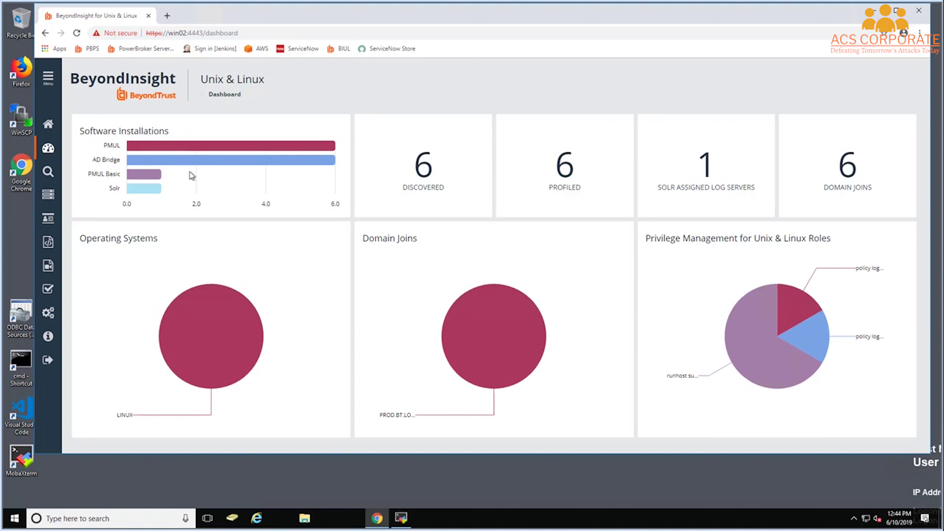
Go back to the Home page from the dashboard
click(52, 125)
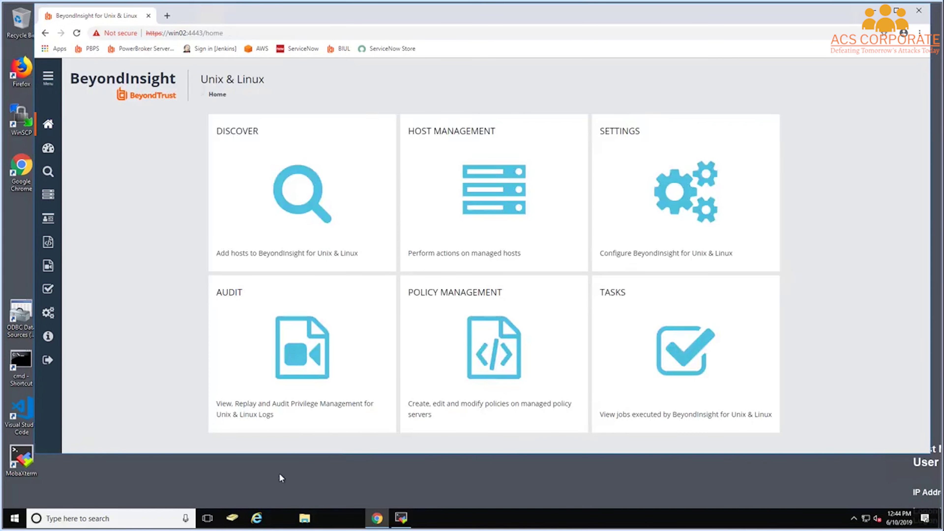